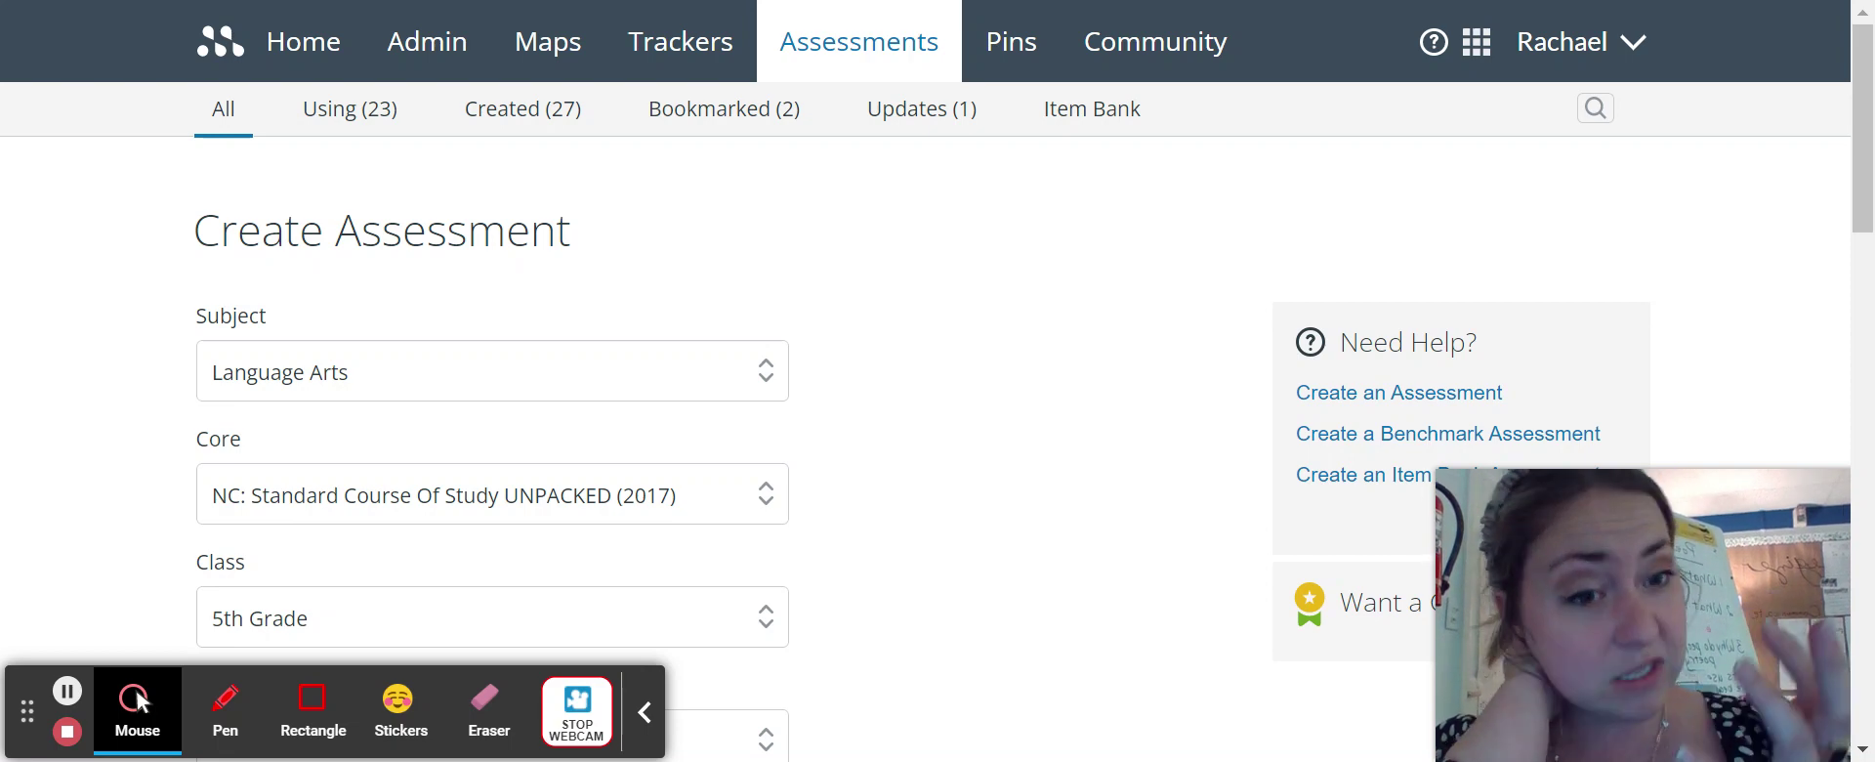
# - Scroll down the Create Assessment form set to Language Arts, 5th Grade, Multi-Standard
pyautogui.scroll(-2, 938, 391)
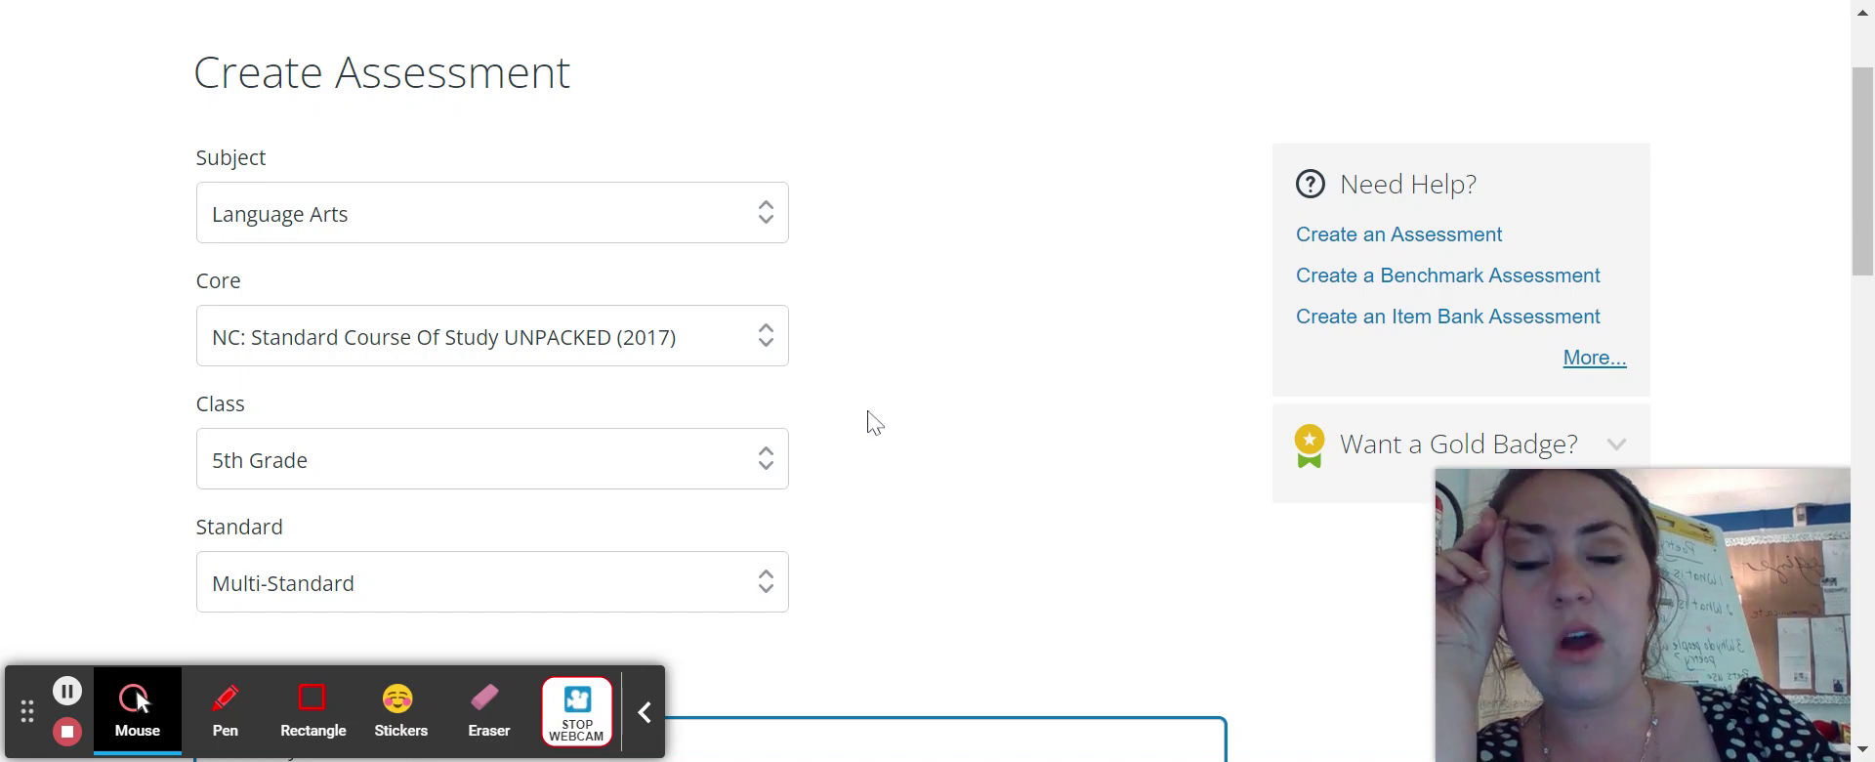
# - Scroll down the 'Monday EOG Review' form to the Assessment Source section
pyautogui.scroll(2, 880, 435)
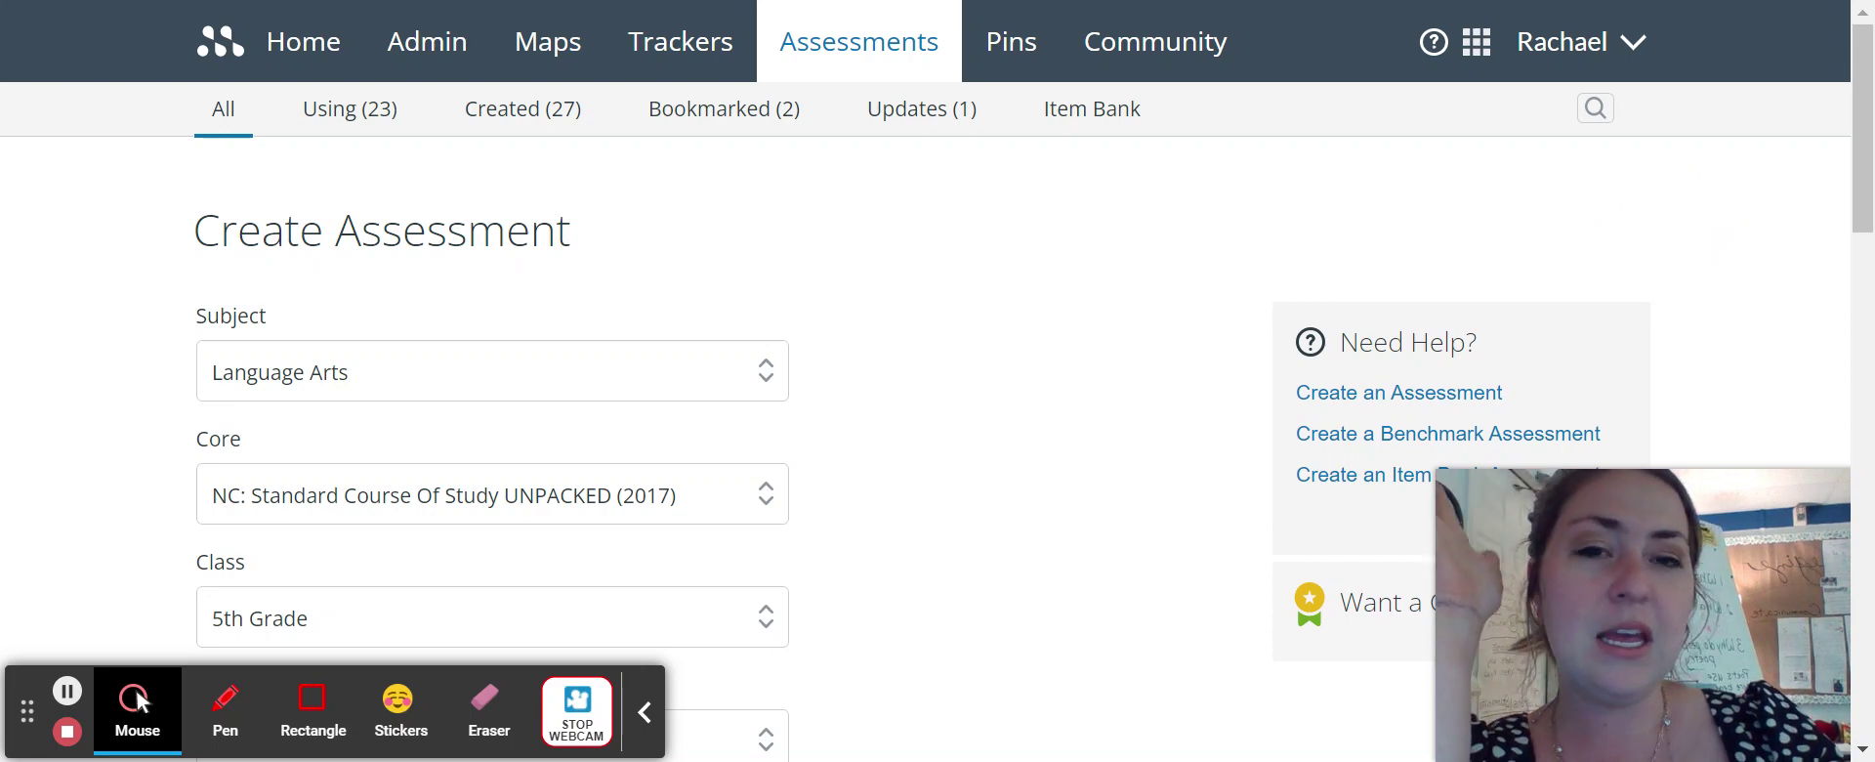
pyautogui.scroll(-2, 1043, 304)
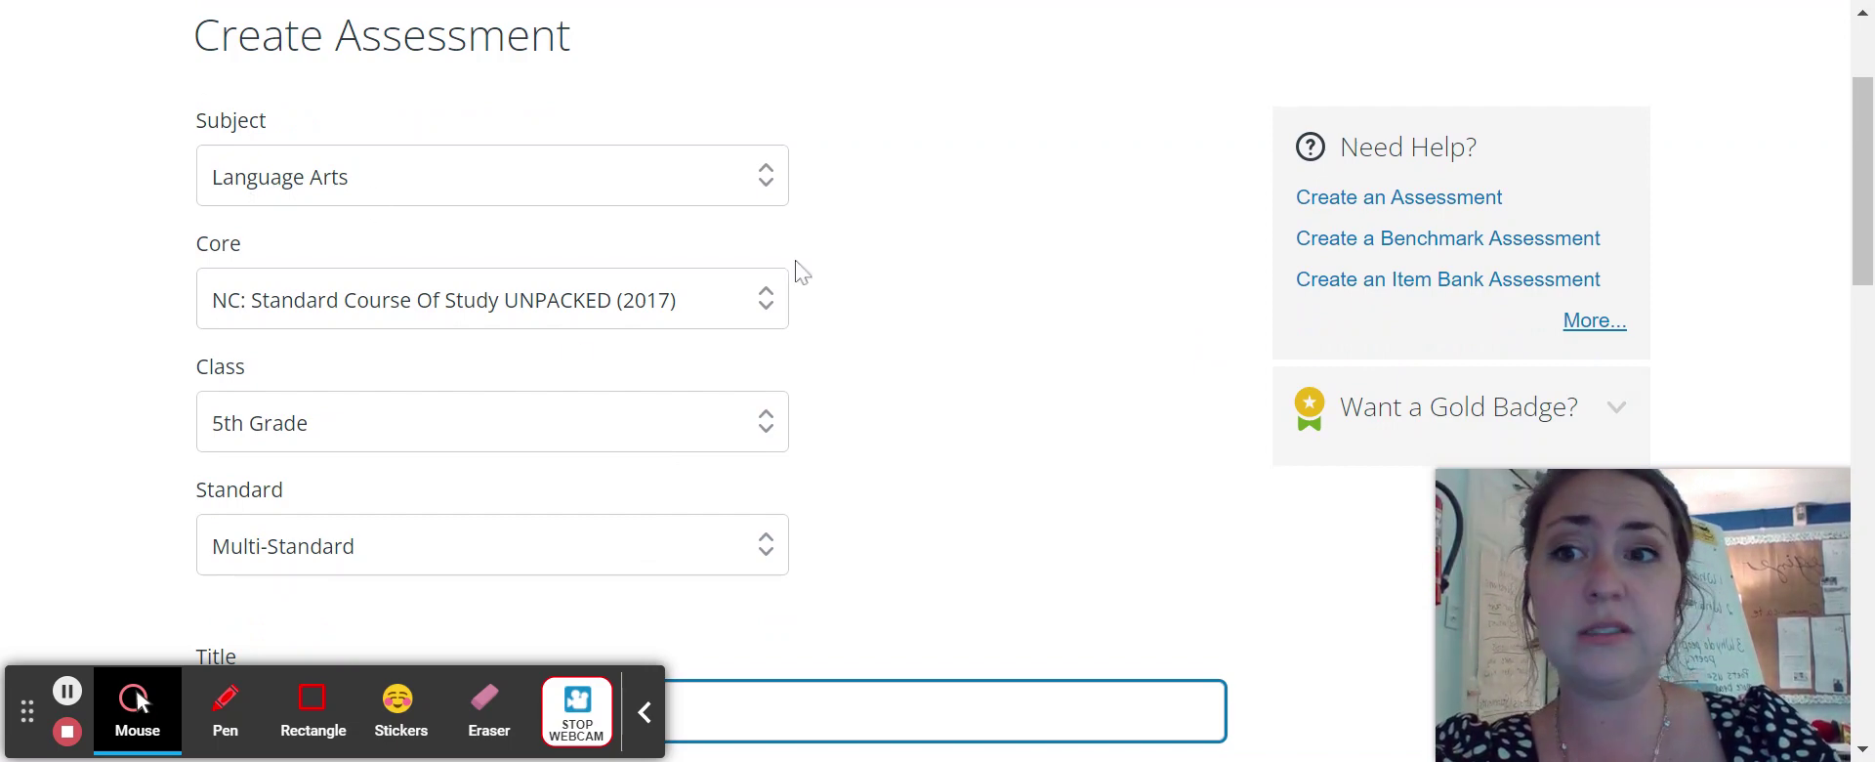
pyautogui.scroll(-1, 854, 297)
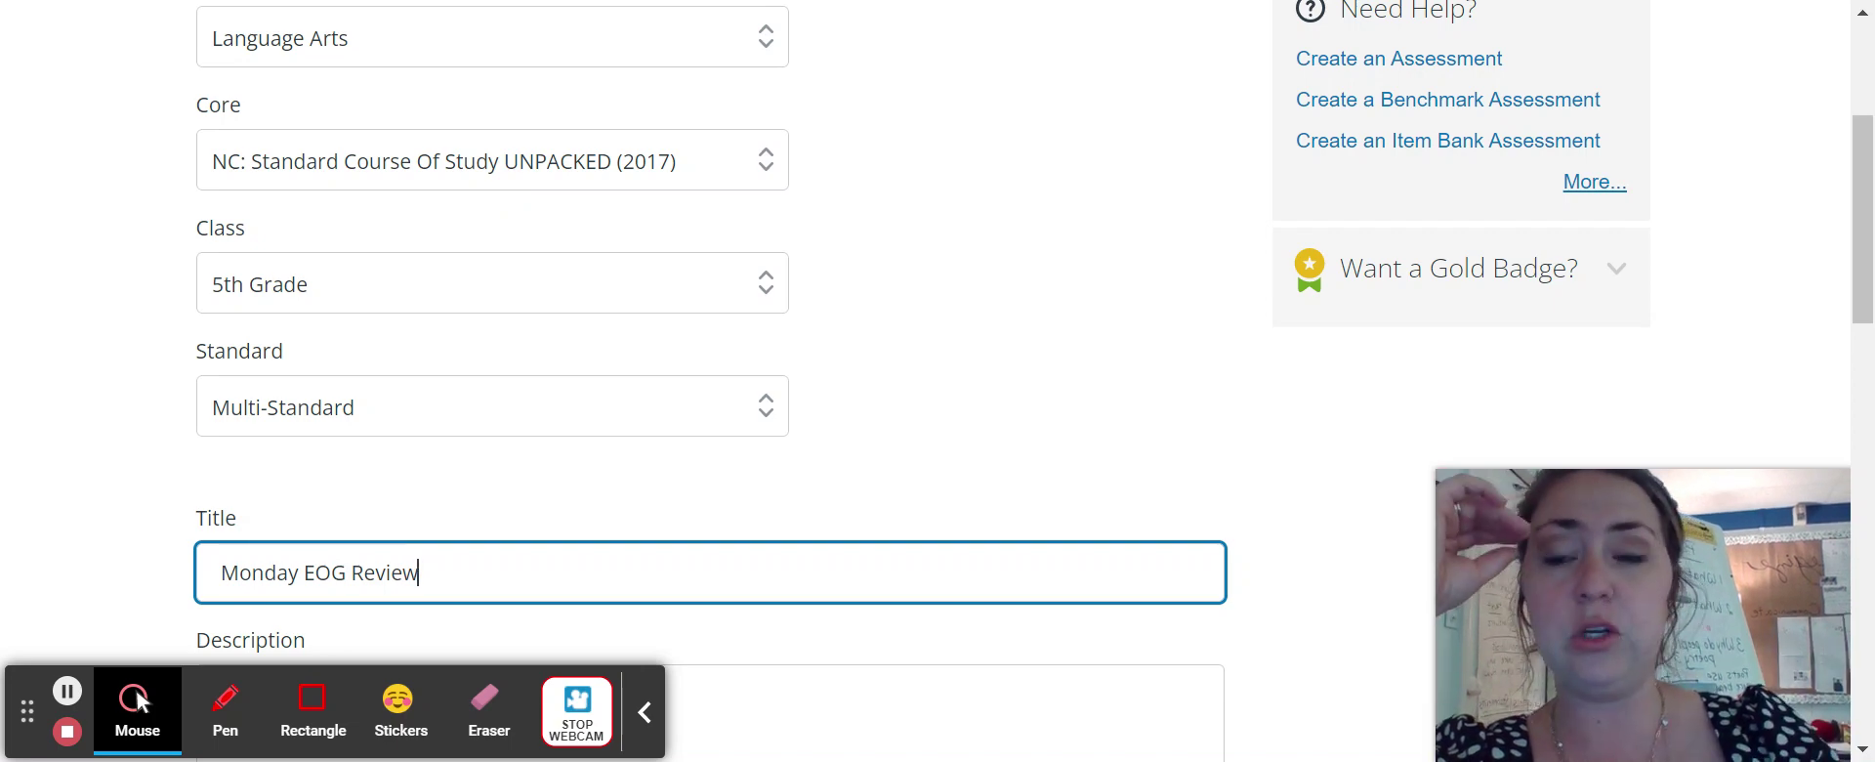
pyautogui.scroll(-1, 711, 391)
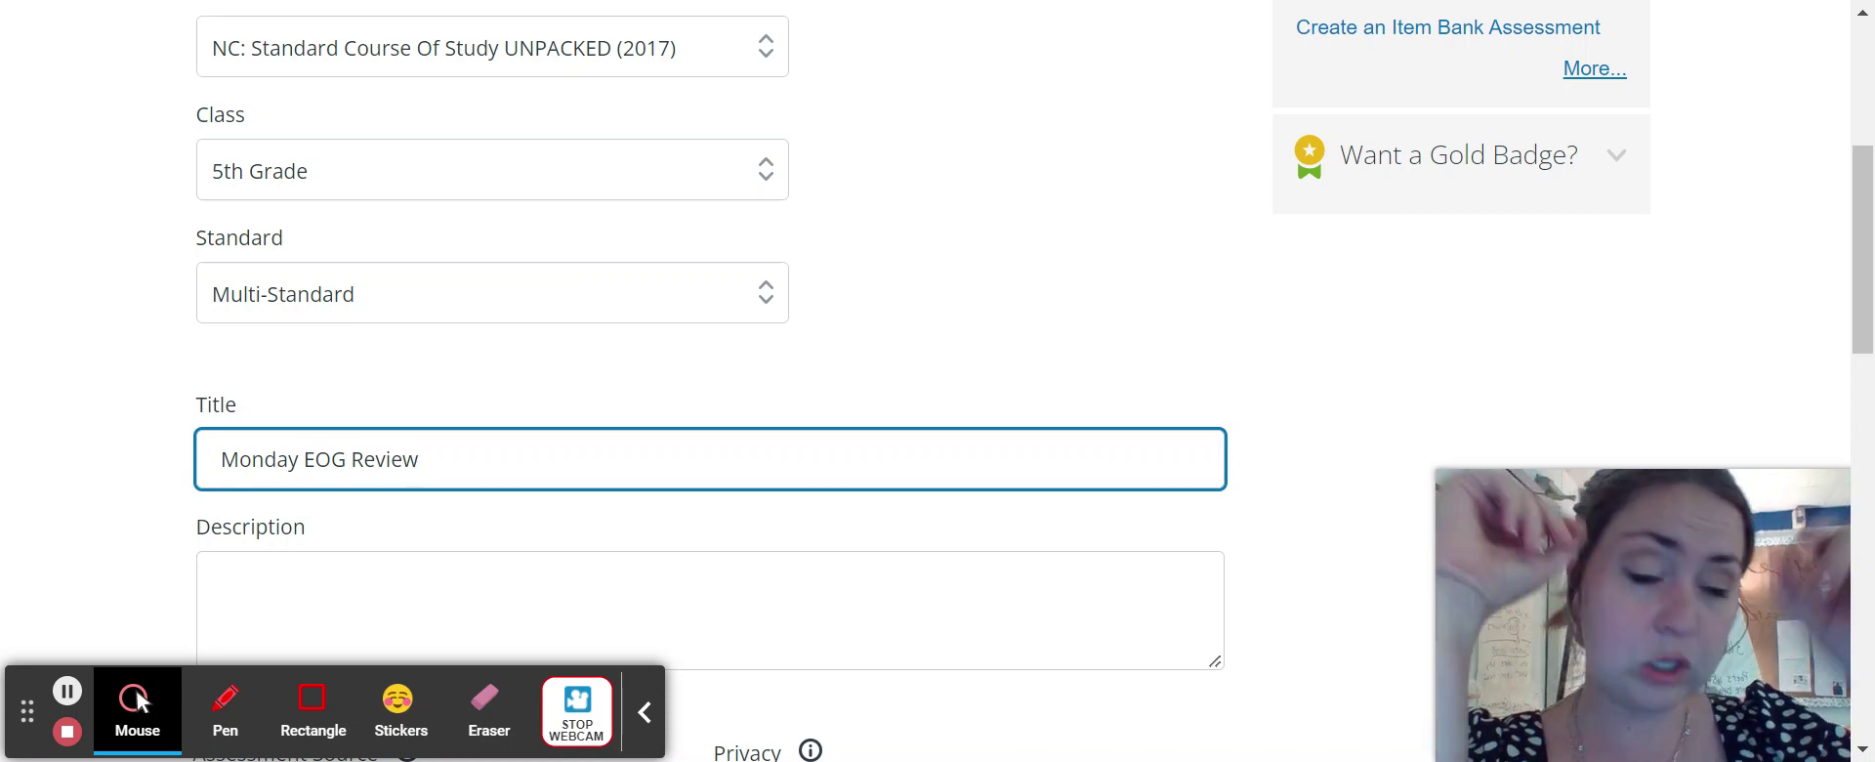
pyautogui.scroll(-1, 594, 185)
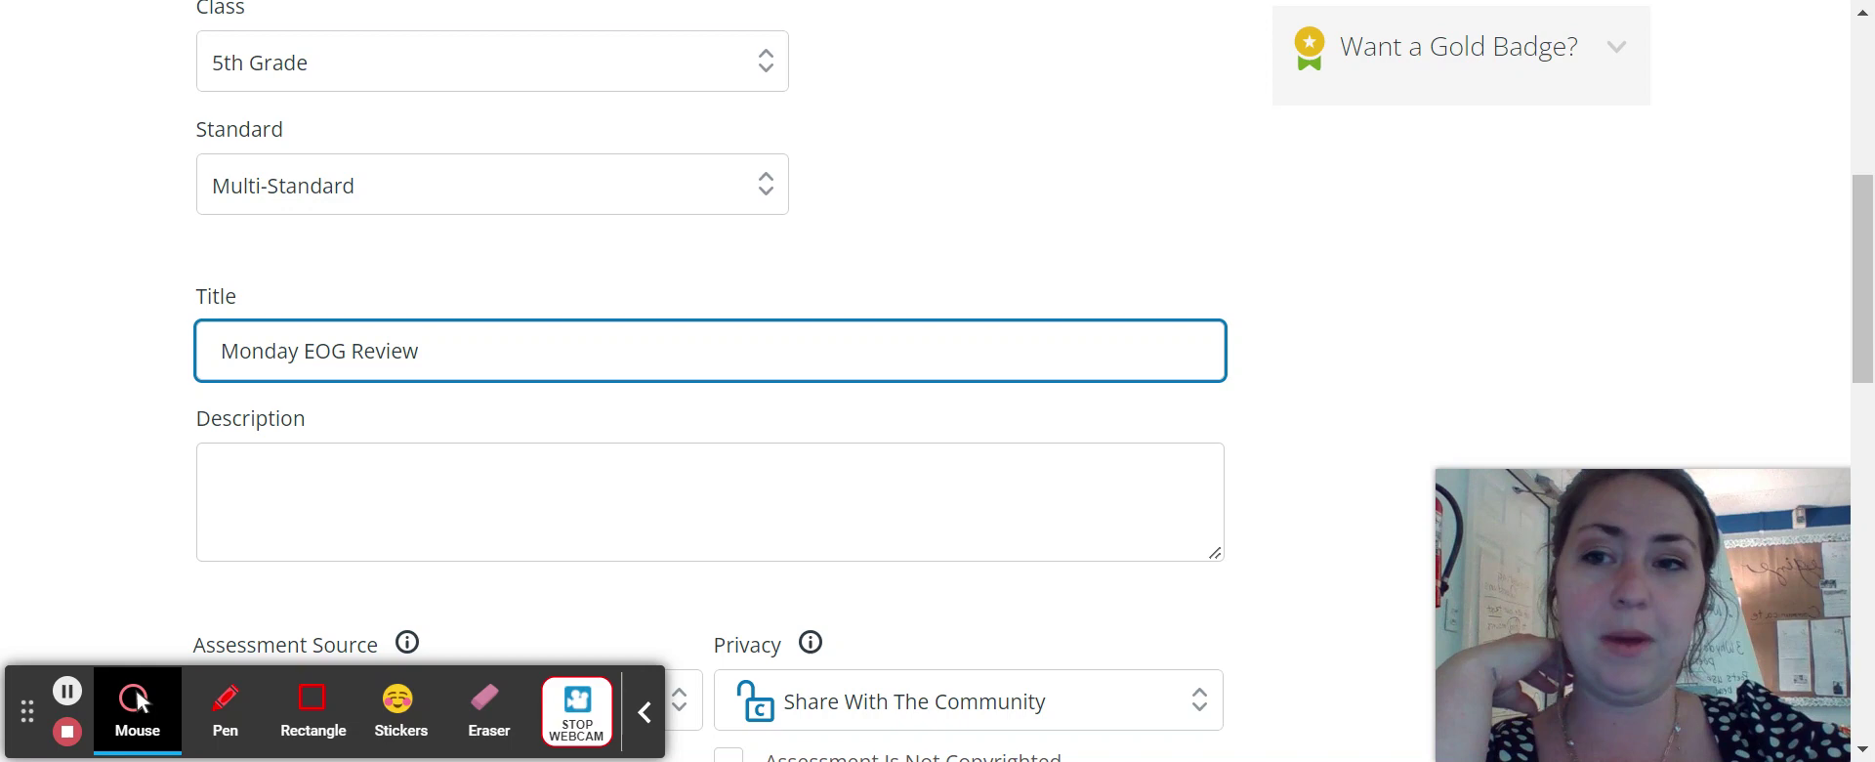
pyautogui.scroll(-2, 711, 391)
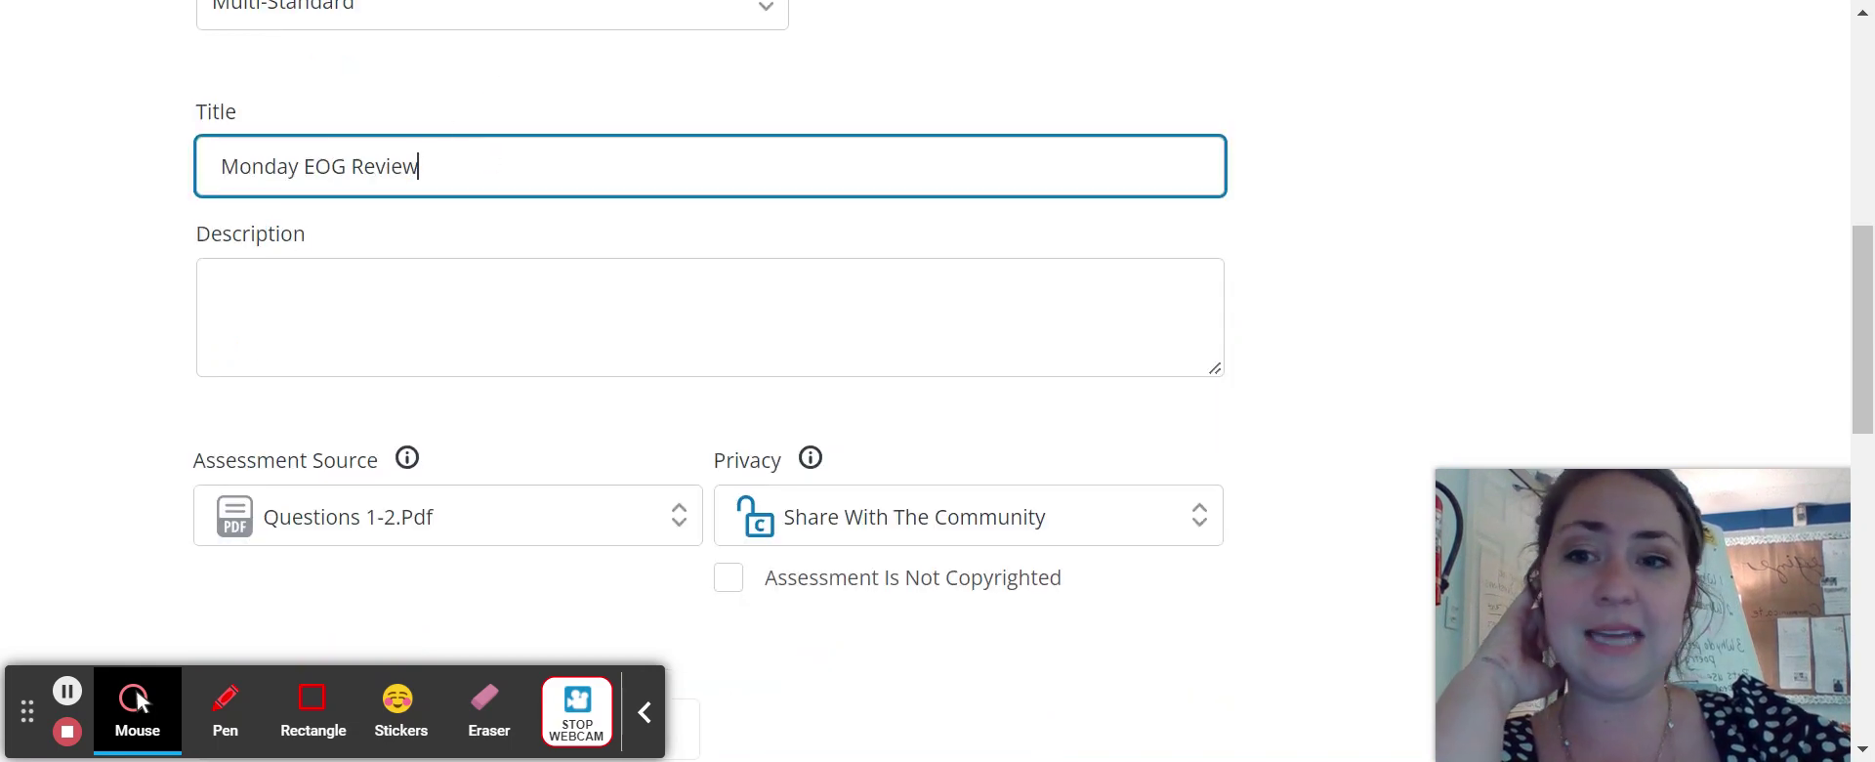
pyautogui.scroll(-3, 549, 130)
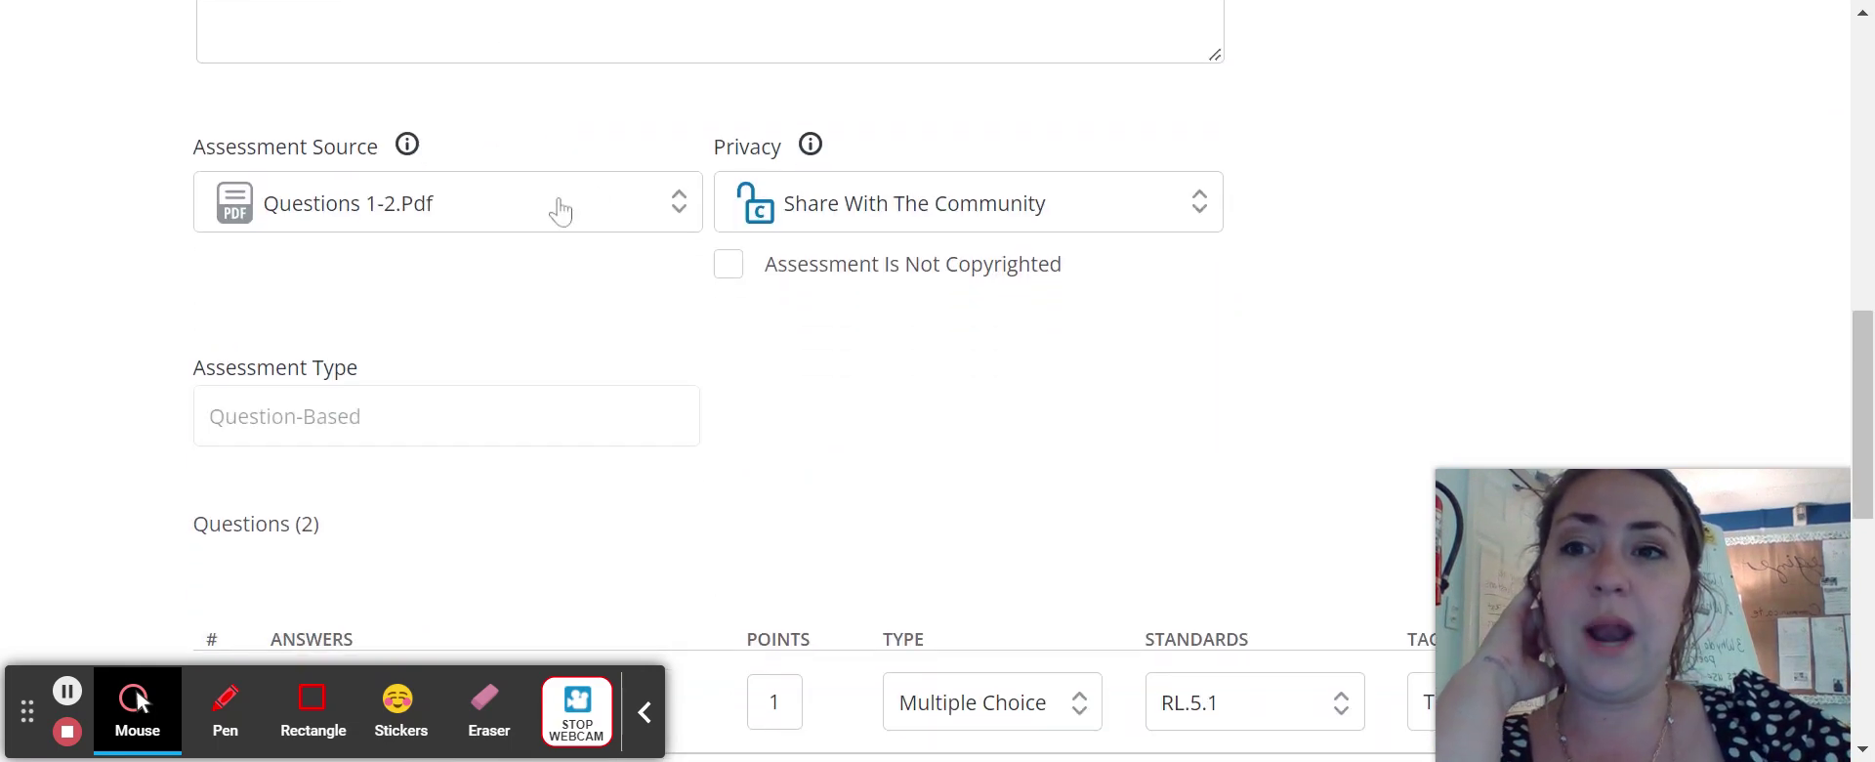
pyautogui.click(561, 207)
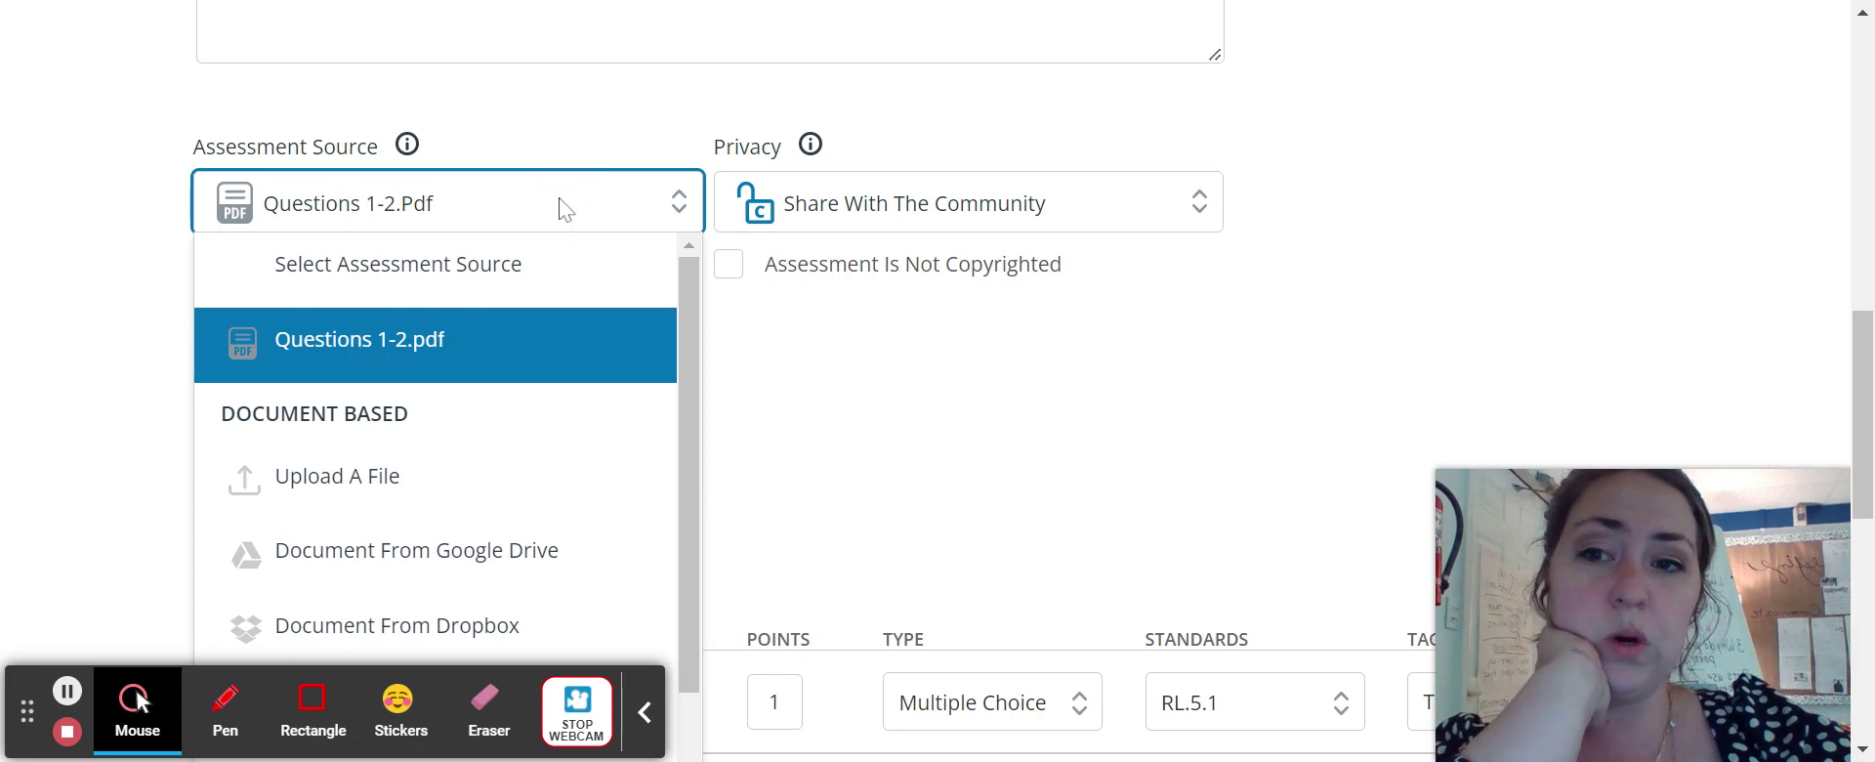
pyautogui.scroll(-2, 806, 428)
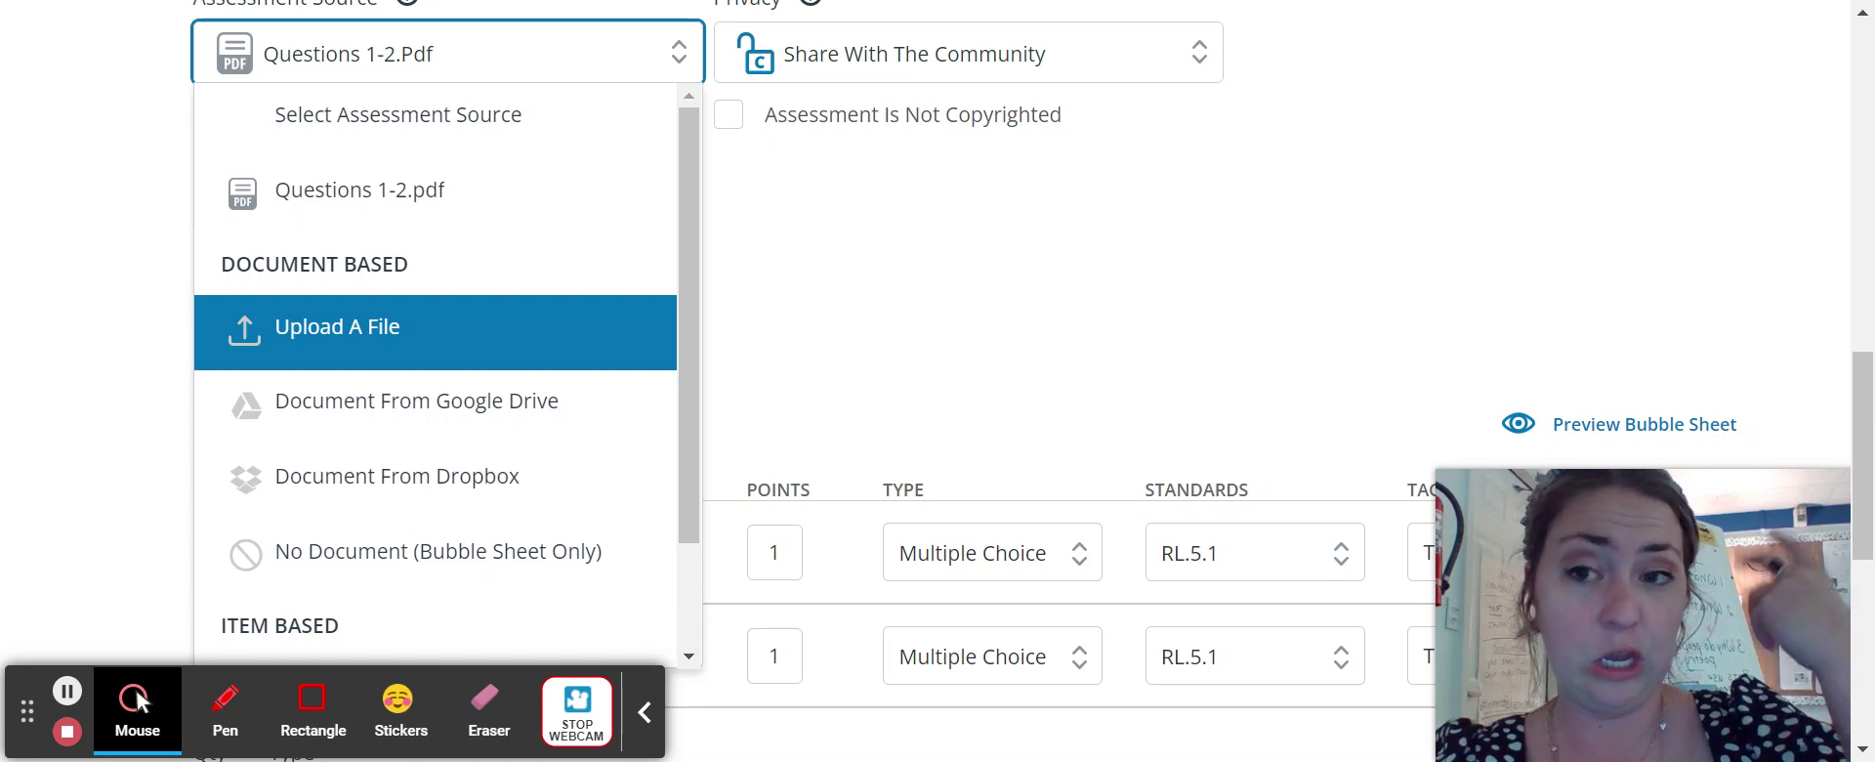
pyautogui.click(796, 342)
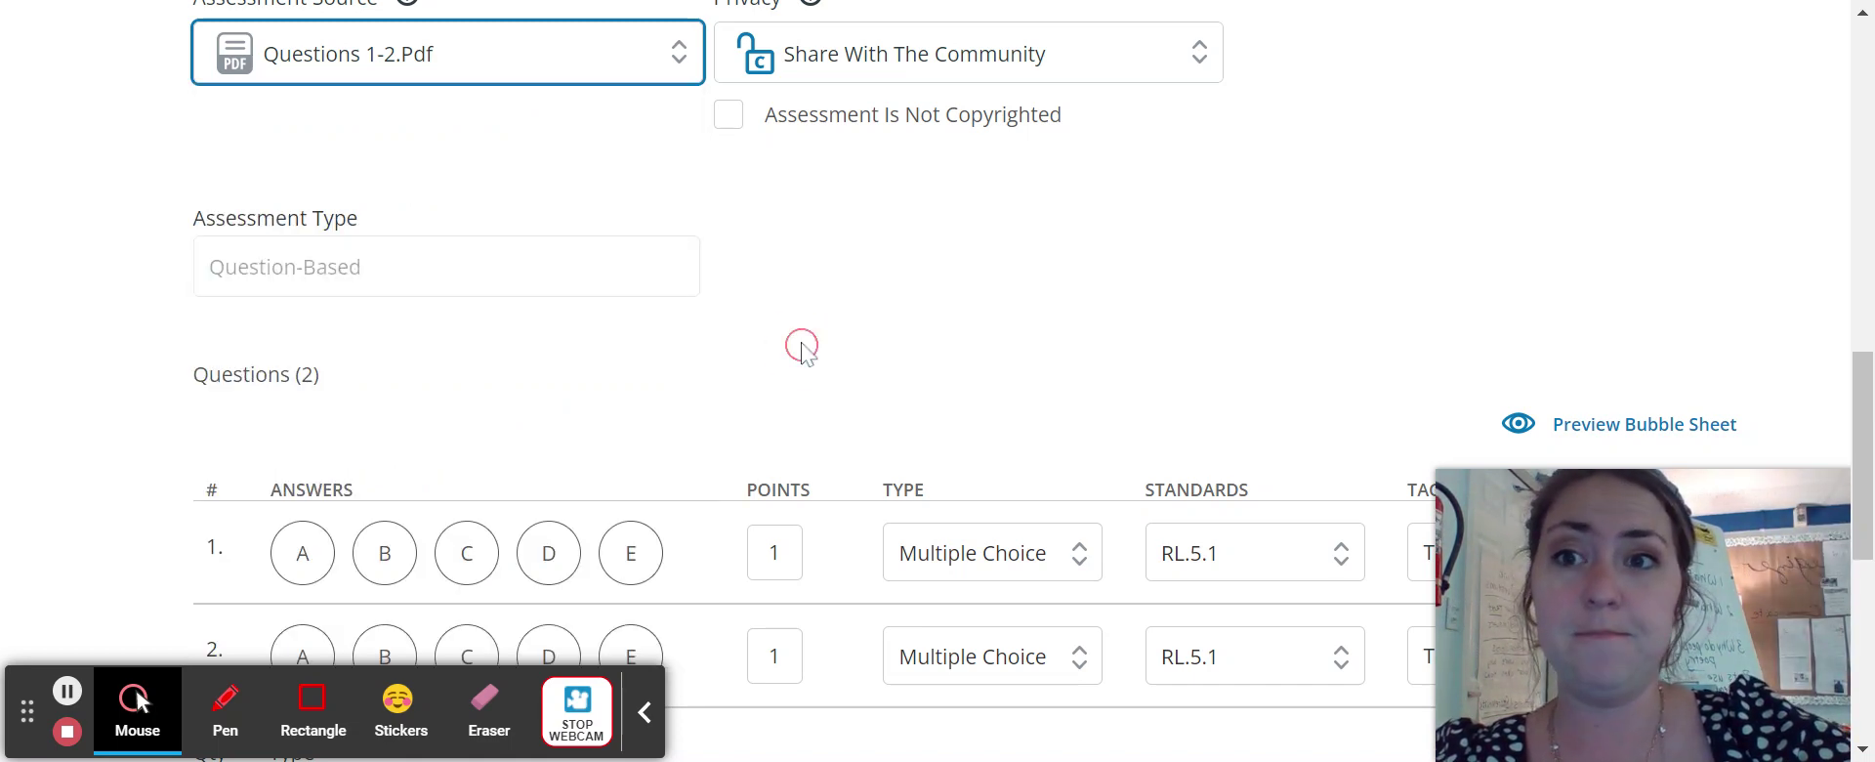
pyautogui.scroll(-2, 801, 342)
pyautogui.scroll(1, 801, 346)
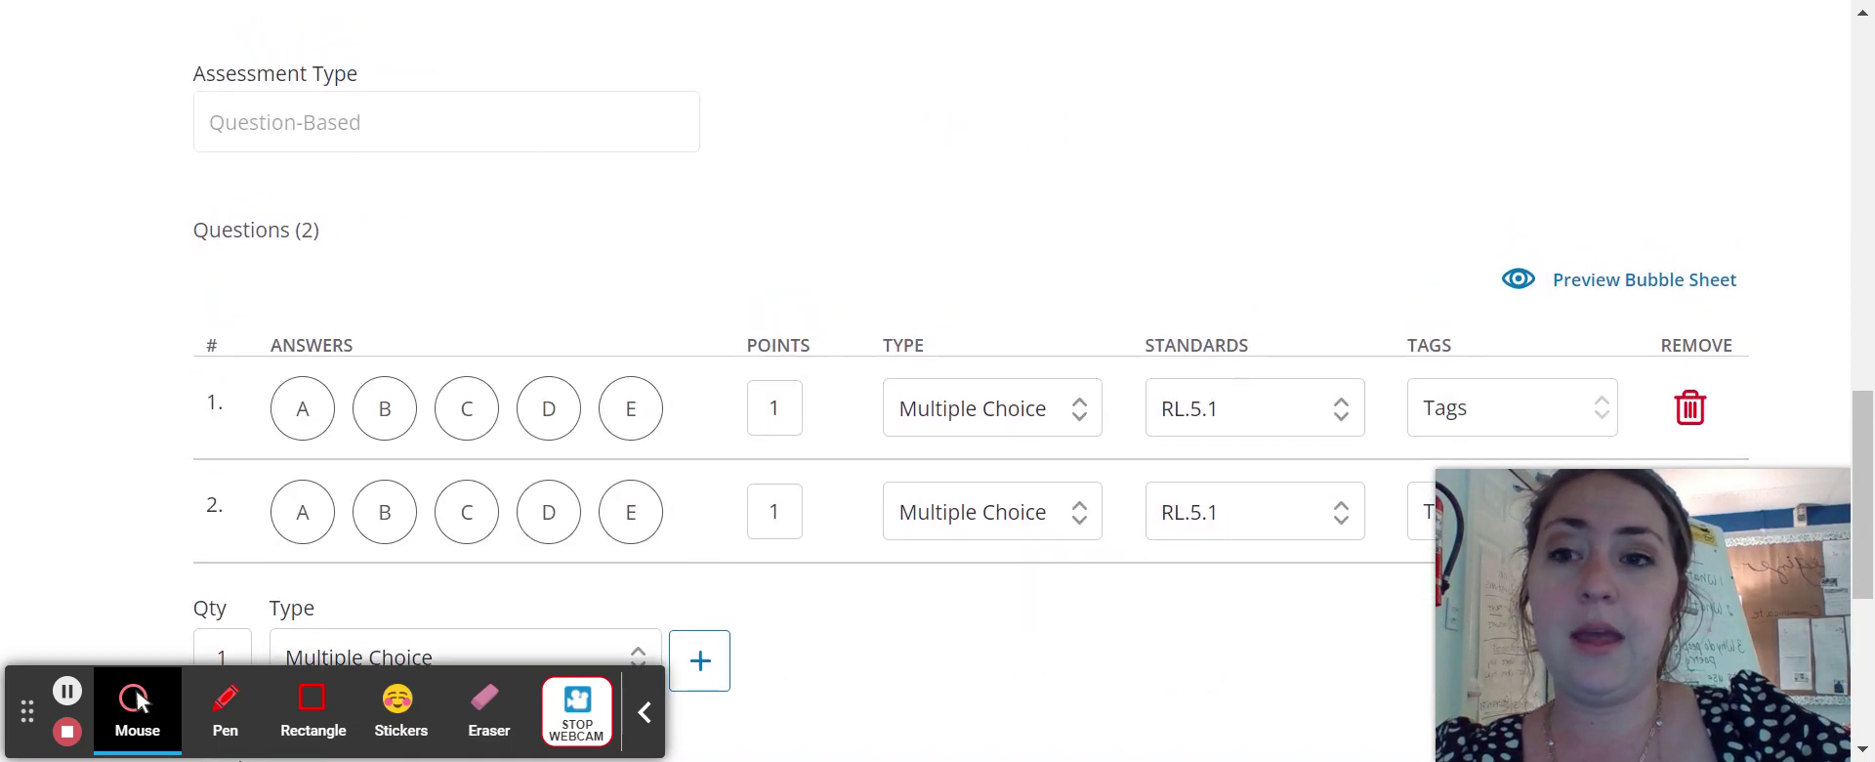
pyautogui.scroll(-2, 801, 347)
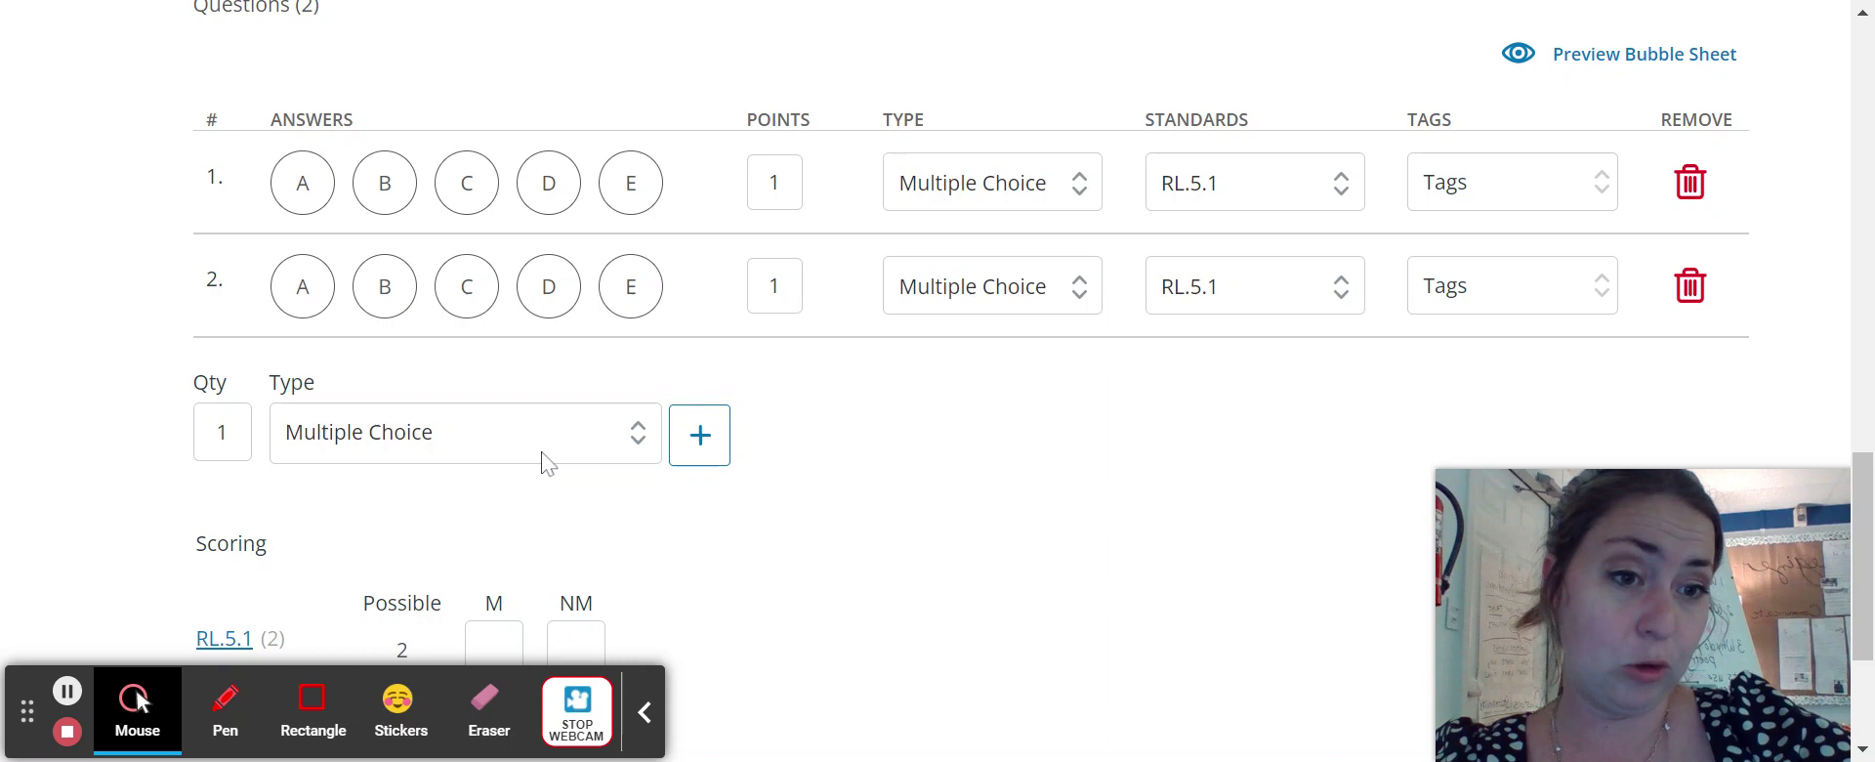
pyautogui.scroll(4, 523, 314)
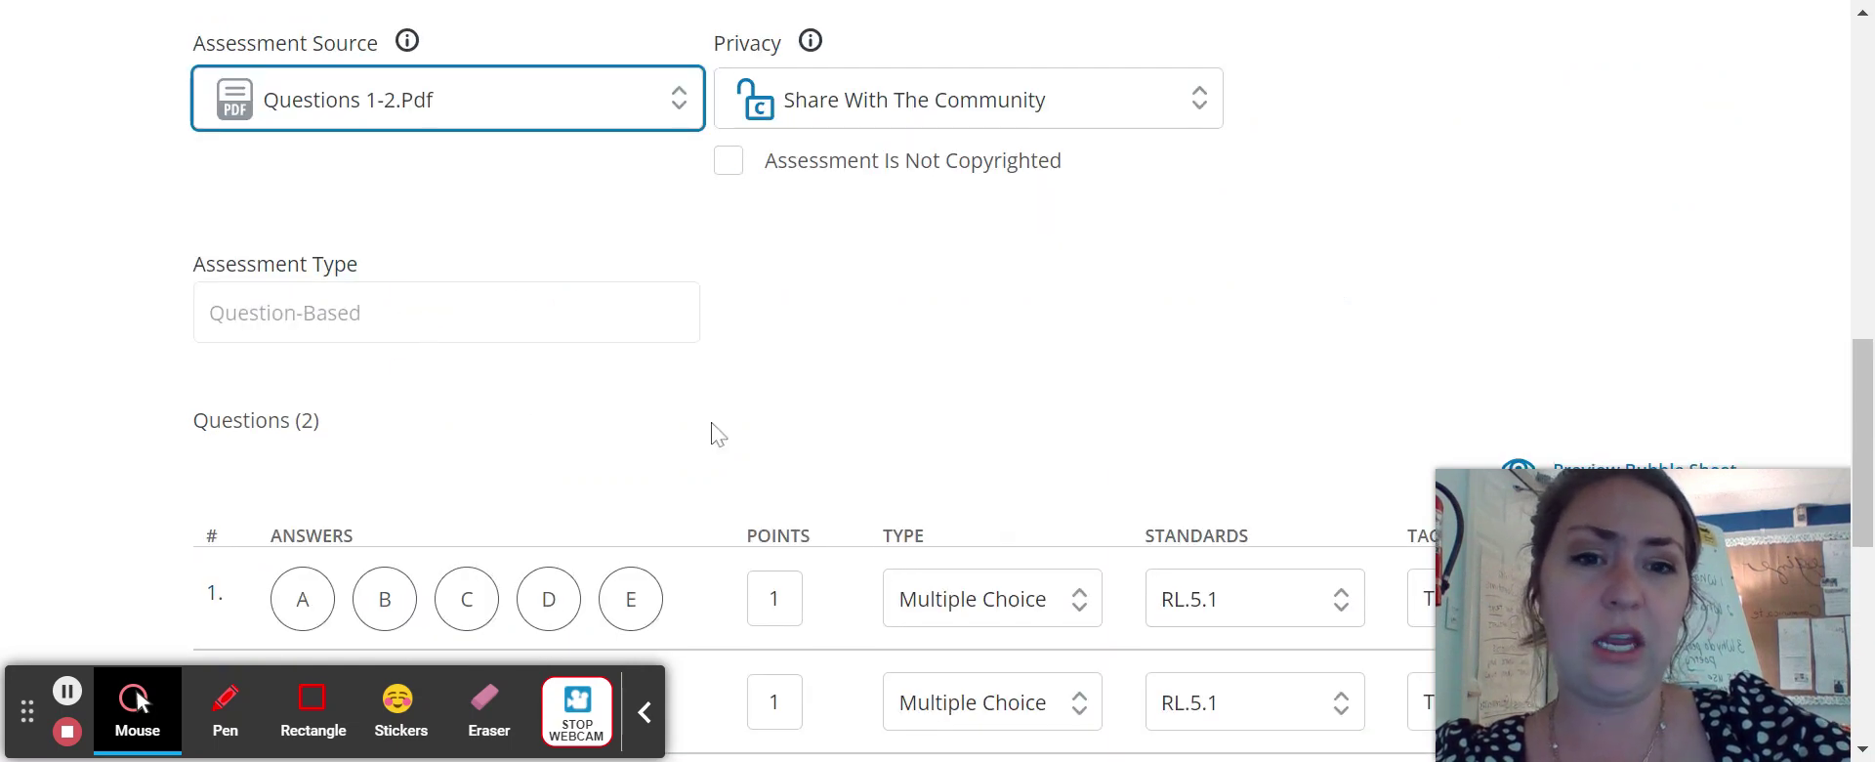
pyautogui.scroll(-3, 713, 431)
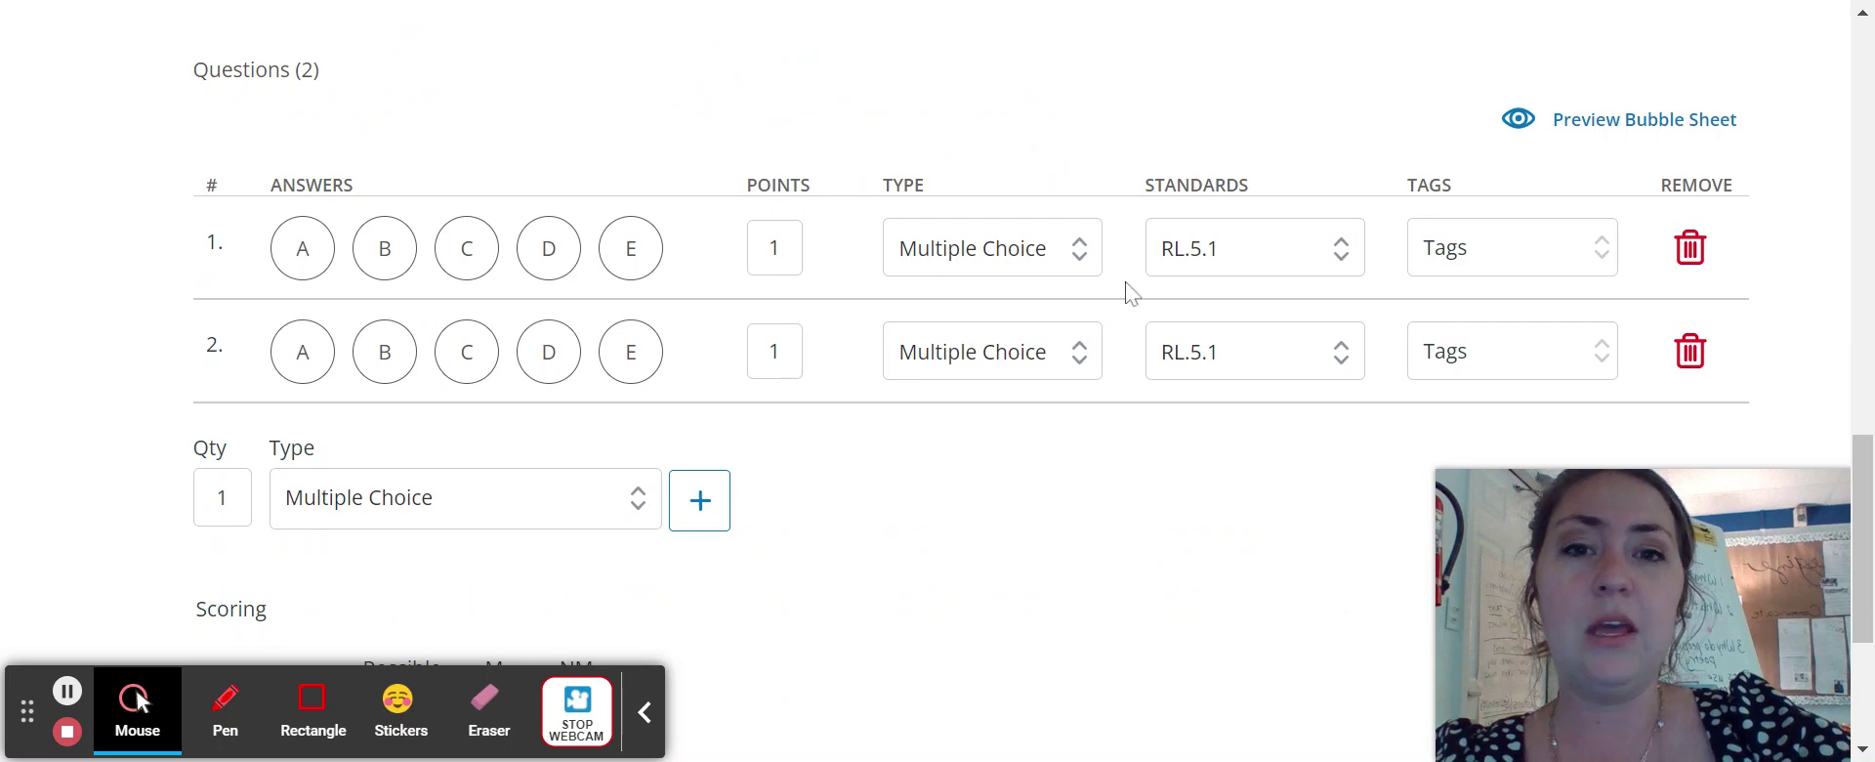
pyautogui.click(1082, 254)
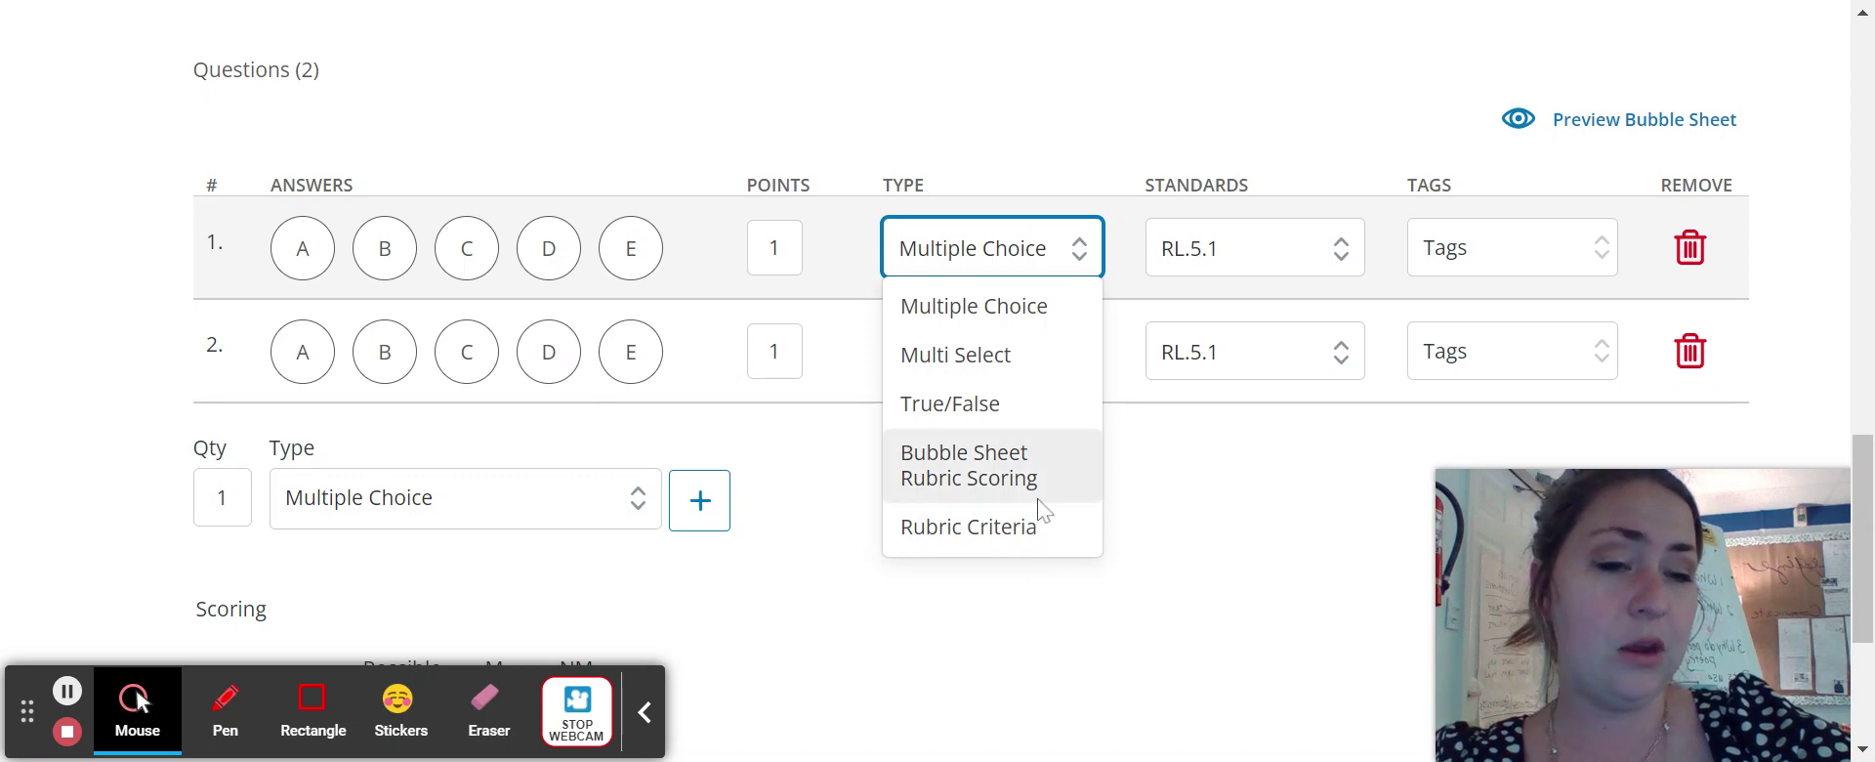
pyautogui.click(1163, 483)
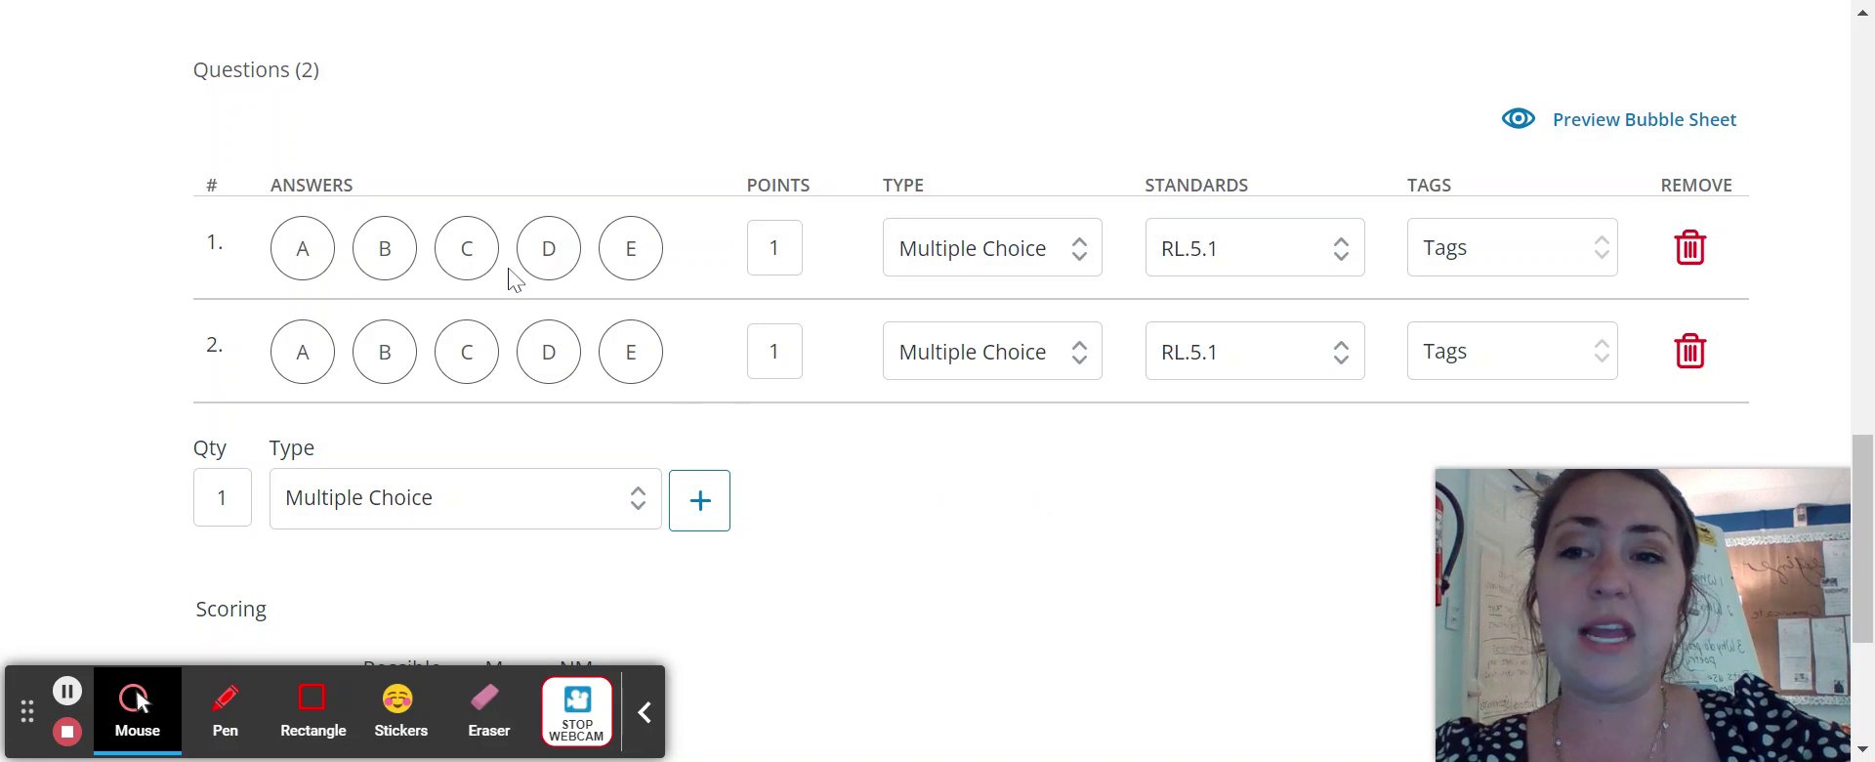
# - Mark C as question 1's correct answer and B as question 2's
pyautogui.click(473, 256)
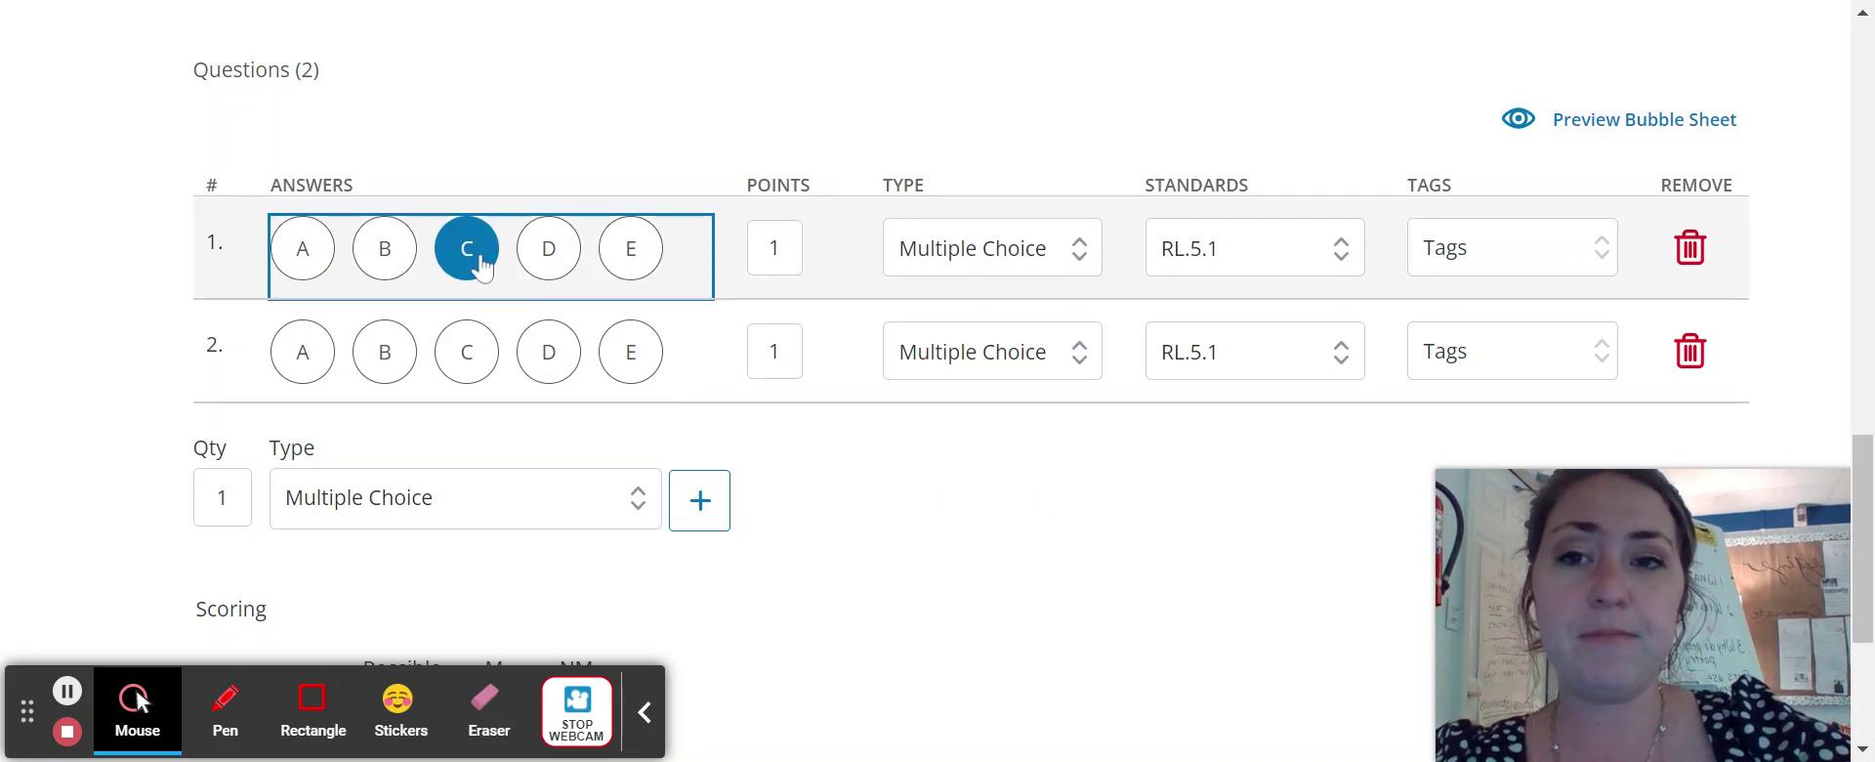
pyautogui.click(394, 360)
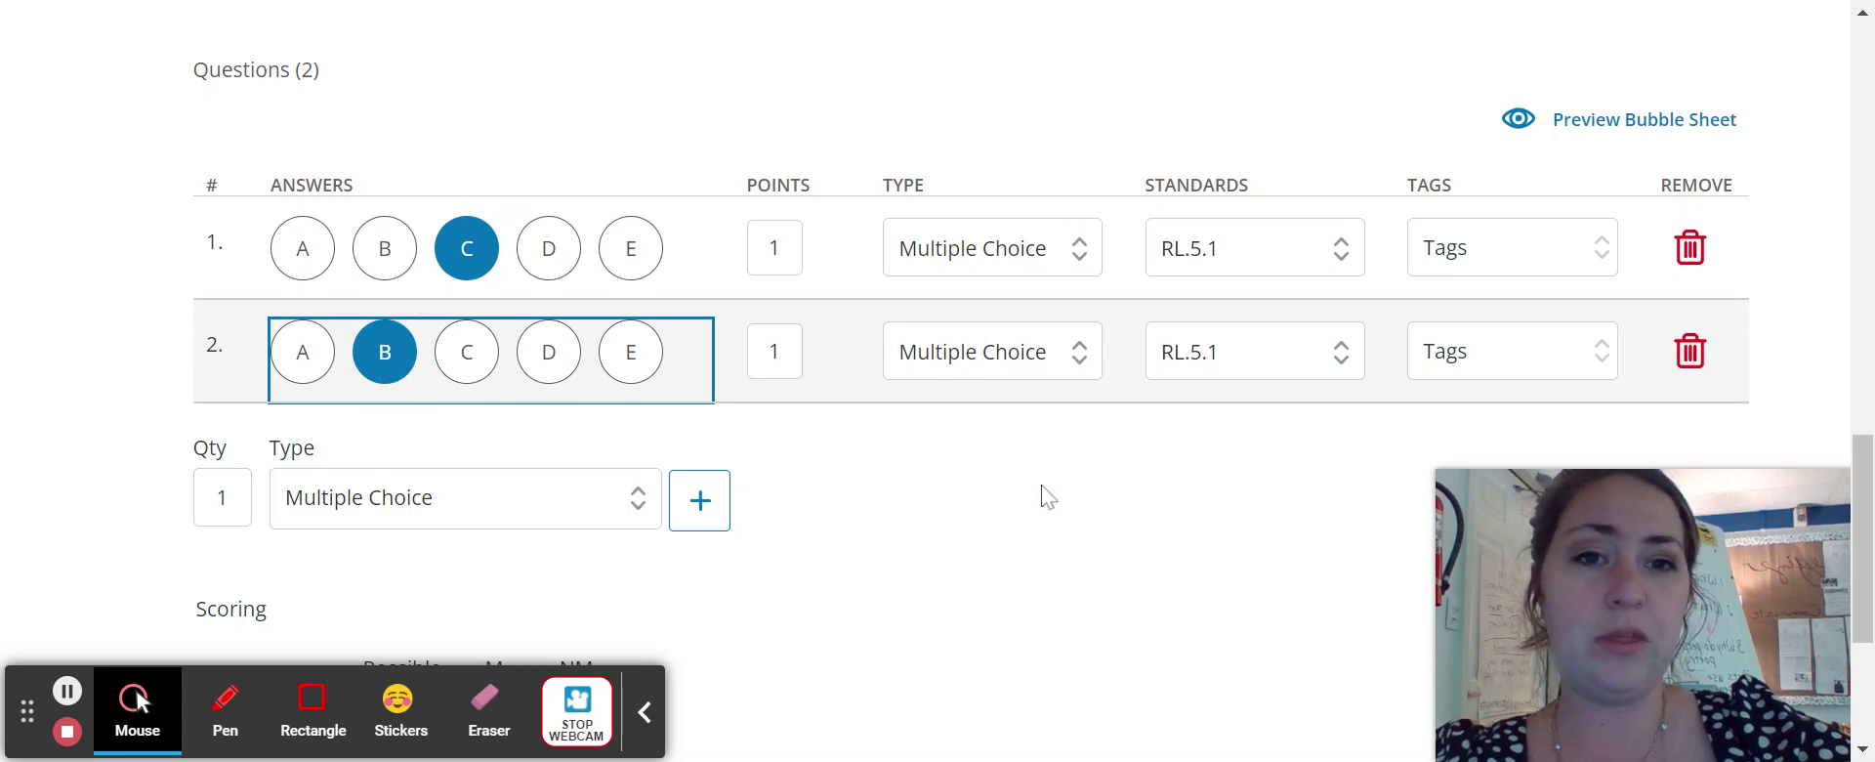
pyautogui.scroll(-1, 1042, 484)
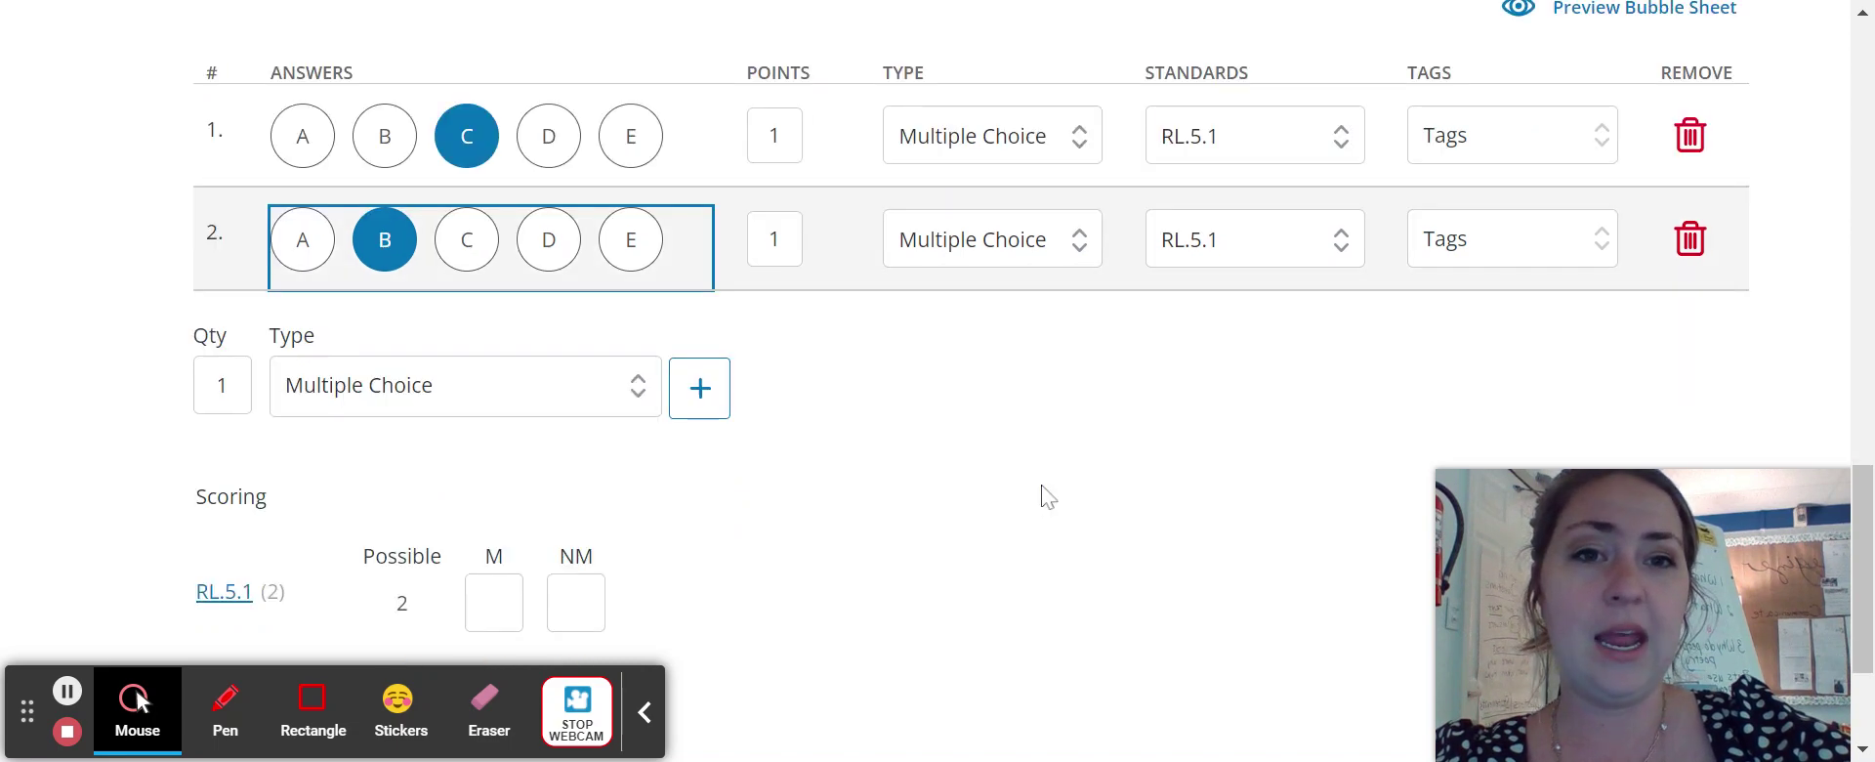
# - Align question 1 to standard RI.5.2 and question 2 to RL.5.7
pyautogui.click(1257, 151)
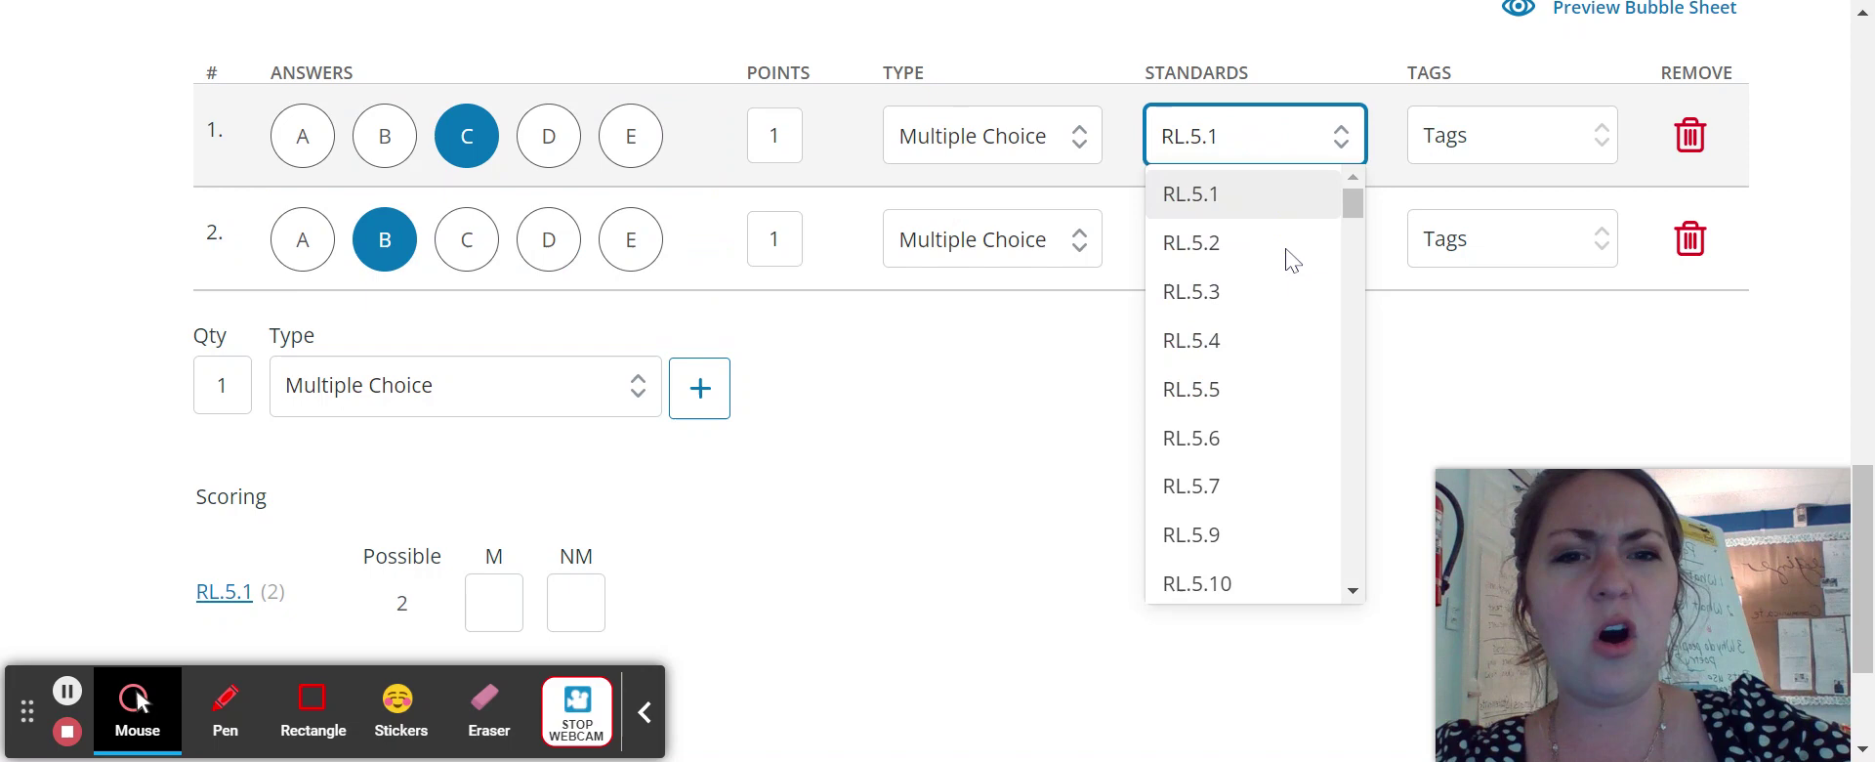
pyautogui.scroll(-3, 1297, 444)
pyautogui.click(1267, 416)
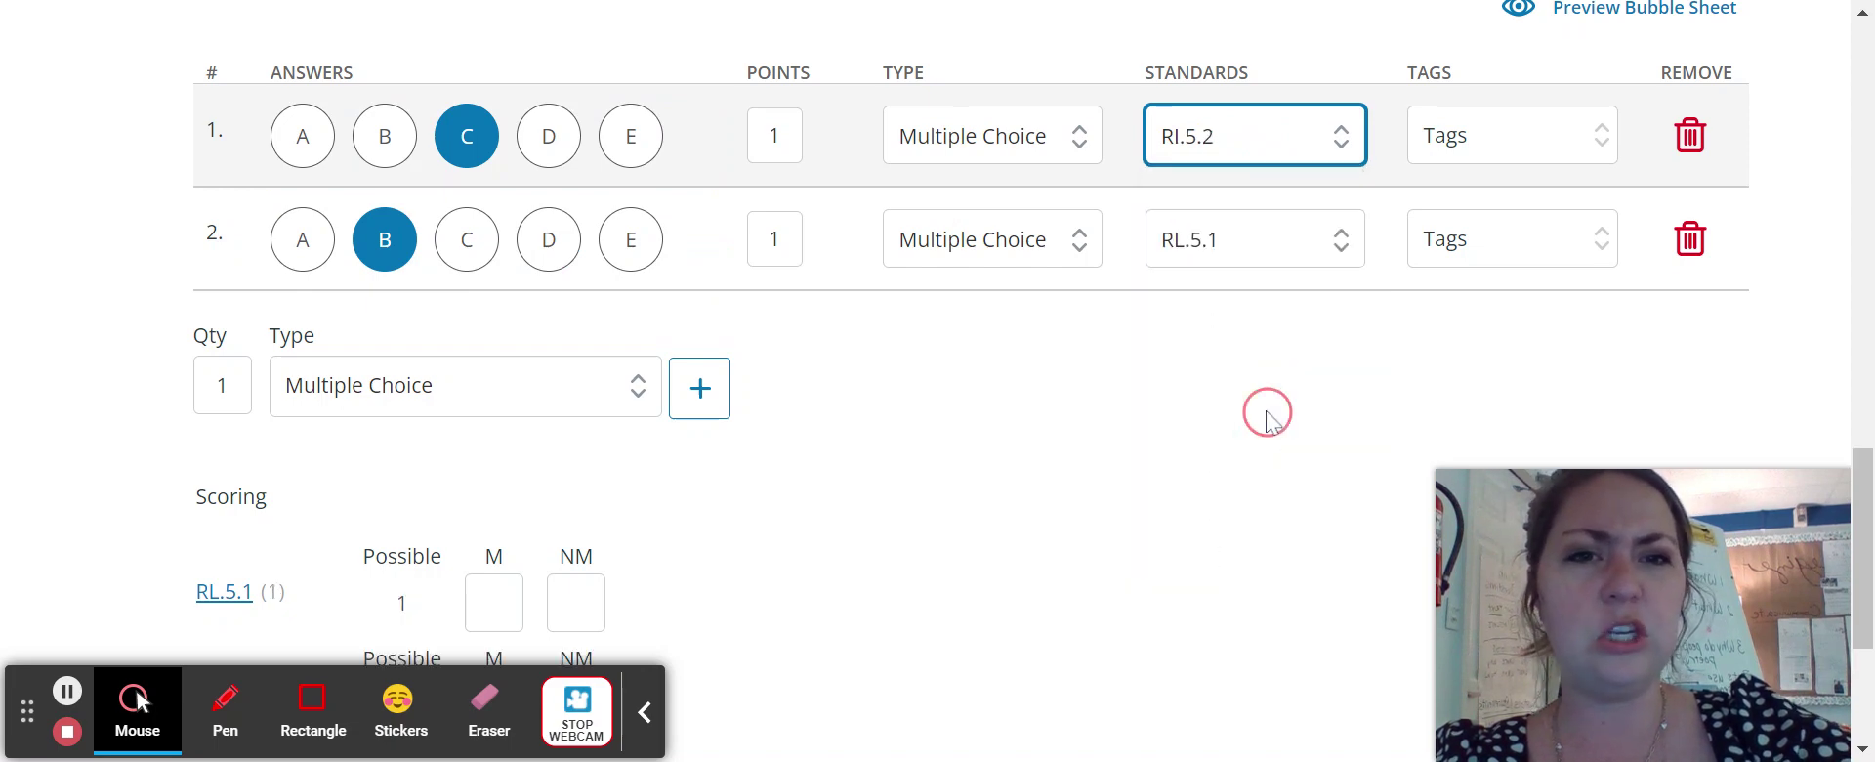
pyautogui.click(1275, 235)
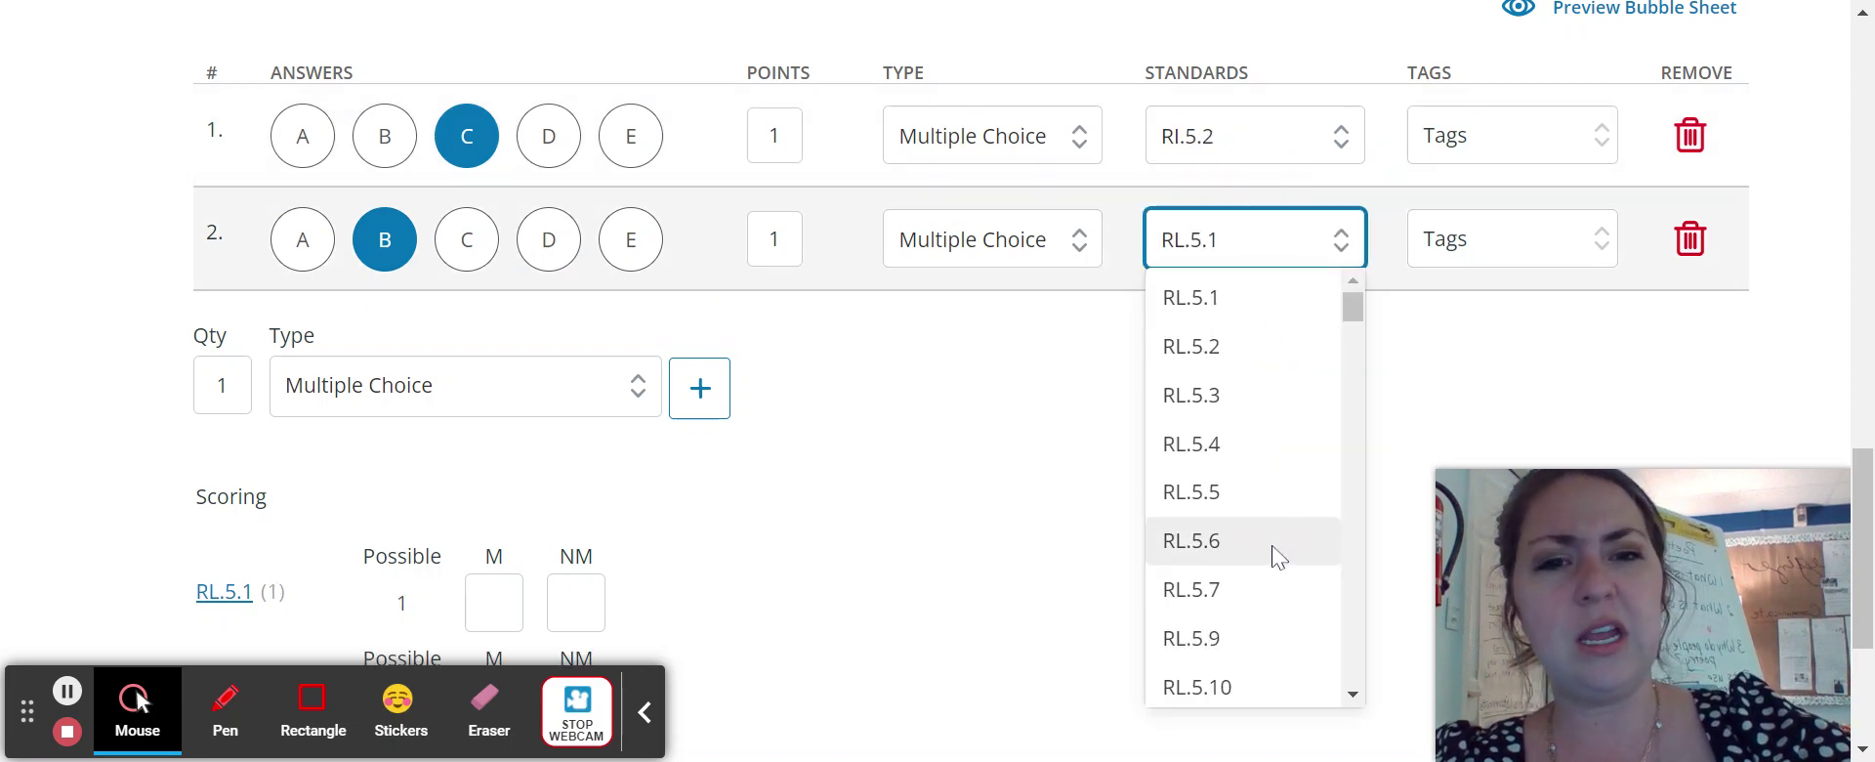
pyautogui.scroll(-3, 1275, 547)
pyautogui.click(1241, 381)
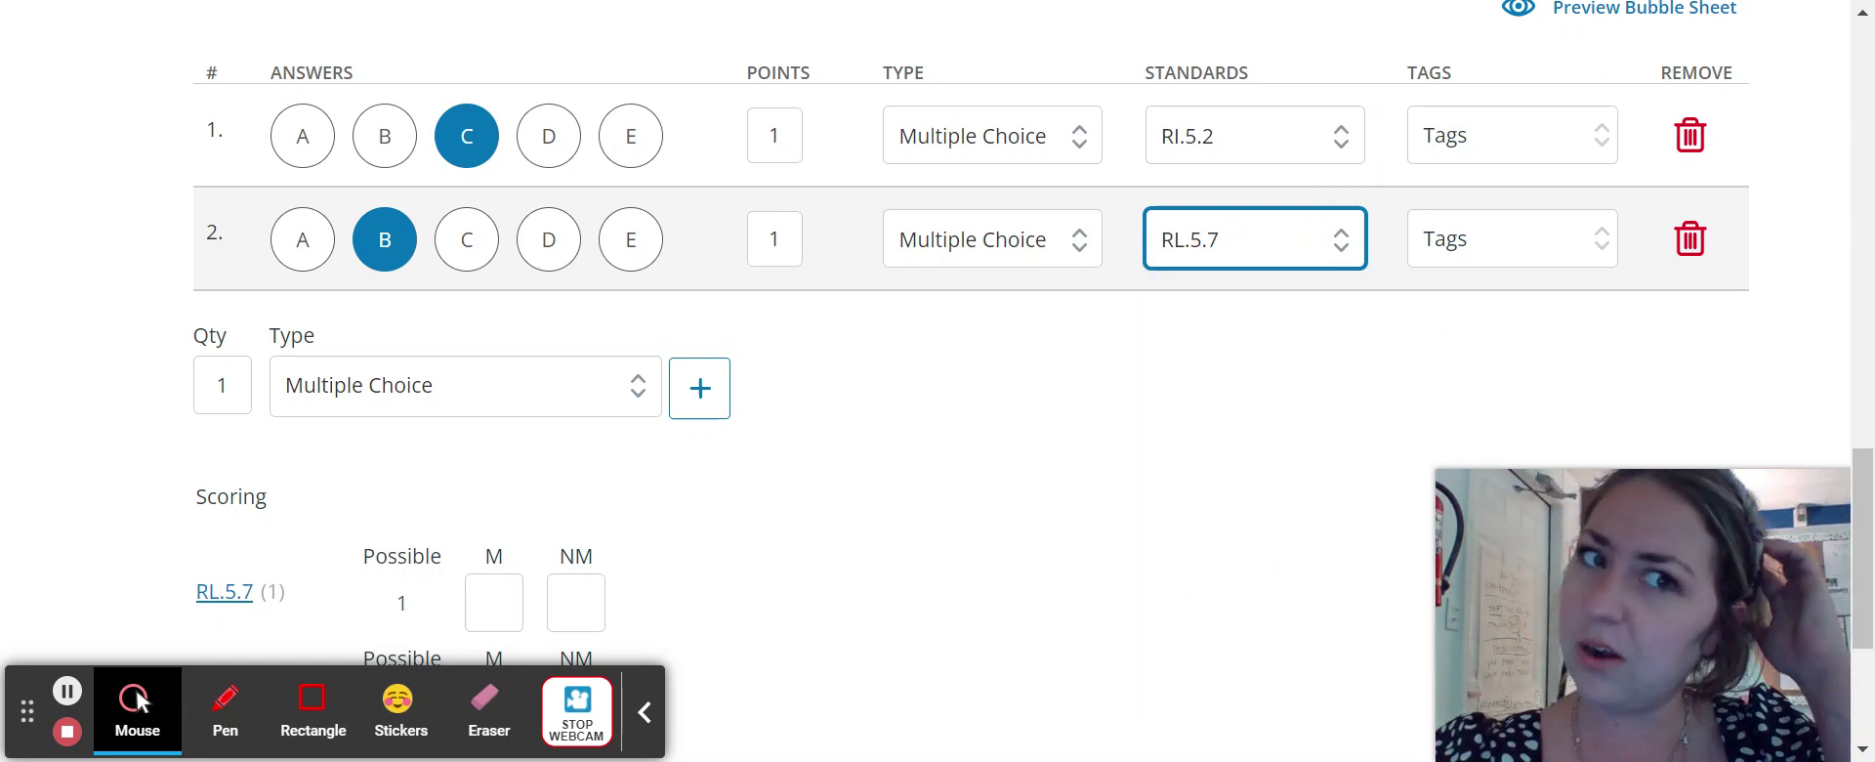
pyautogui.scroll(-3, 937, 381)
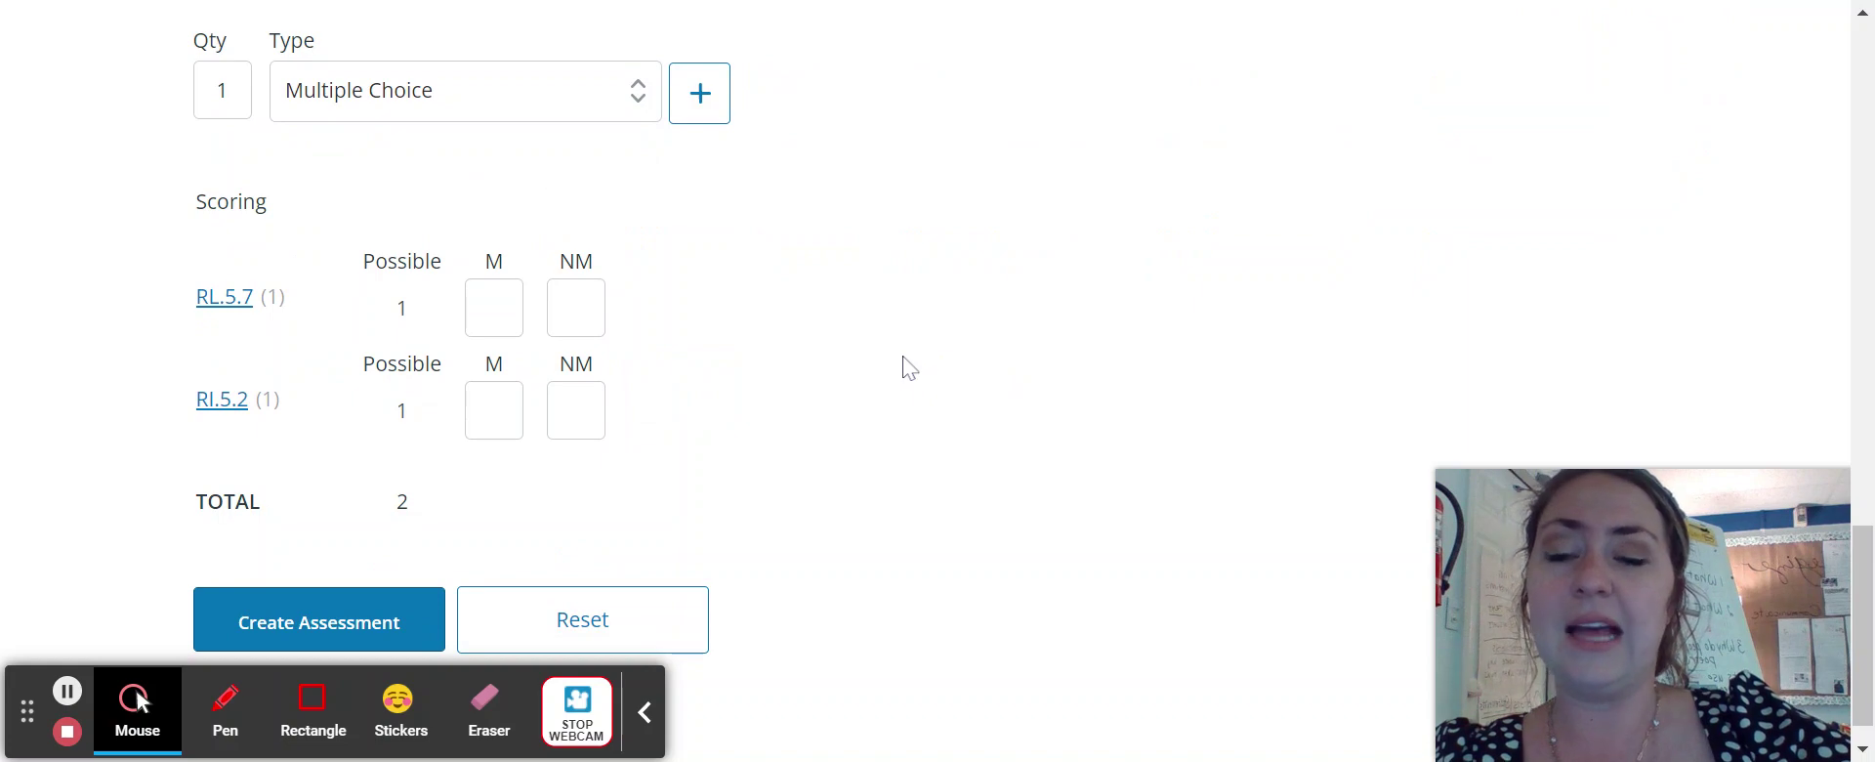
# - Score RL.5.7 and RI.5.2 with mastery 1 and non-mastery 0, then try creating the assessment
pyautogui.click(494, 308)
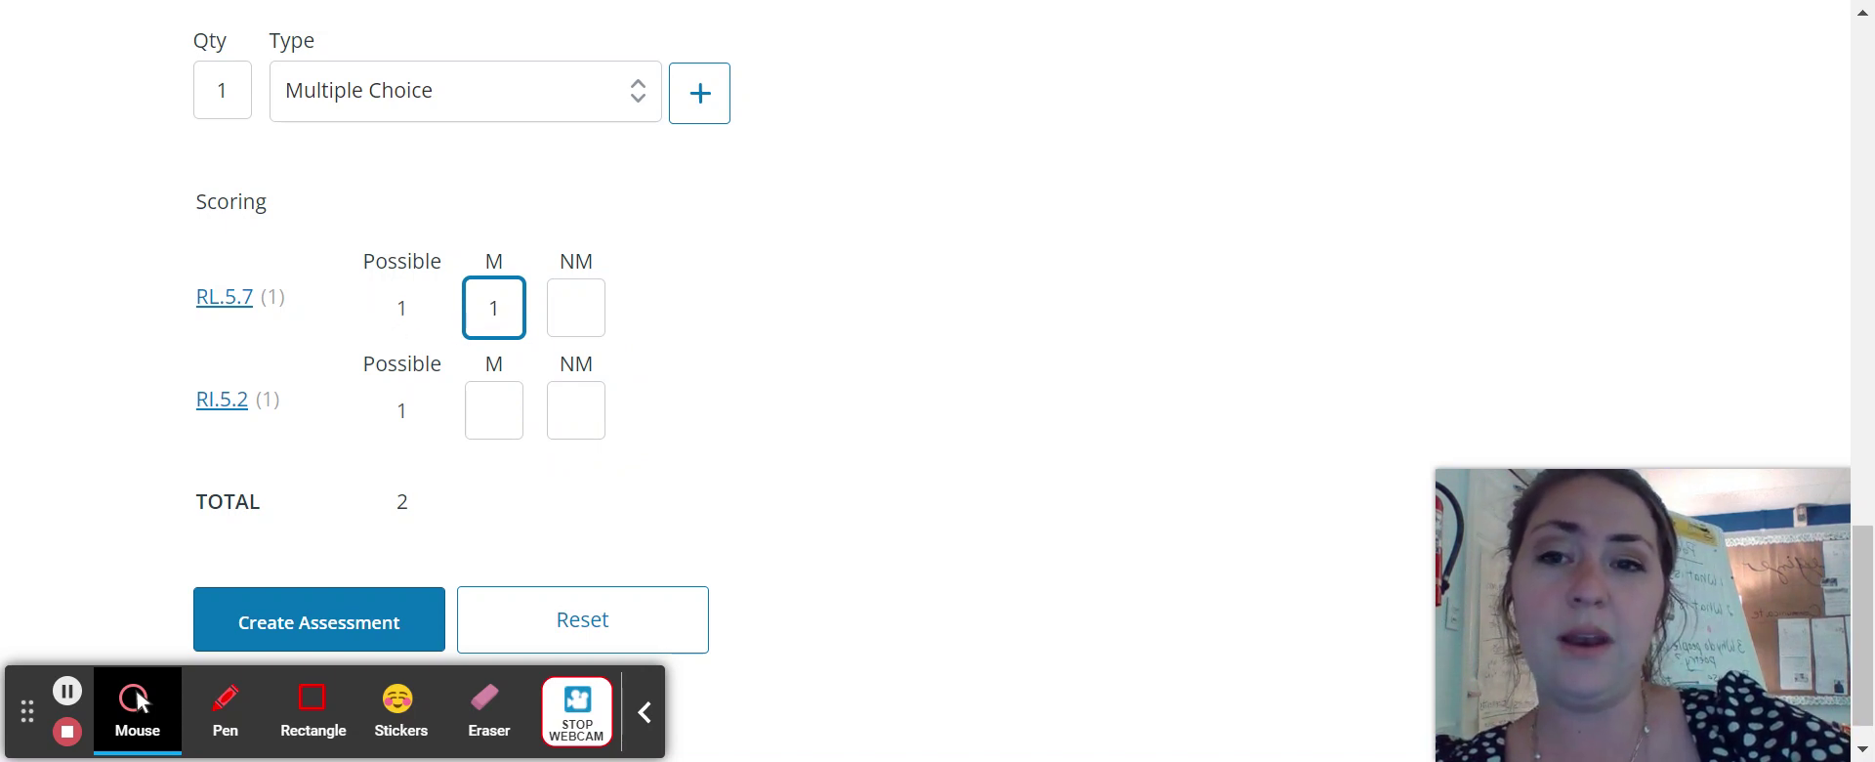
pyautogui.click(604, 312)
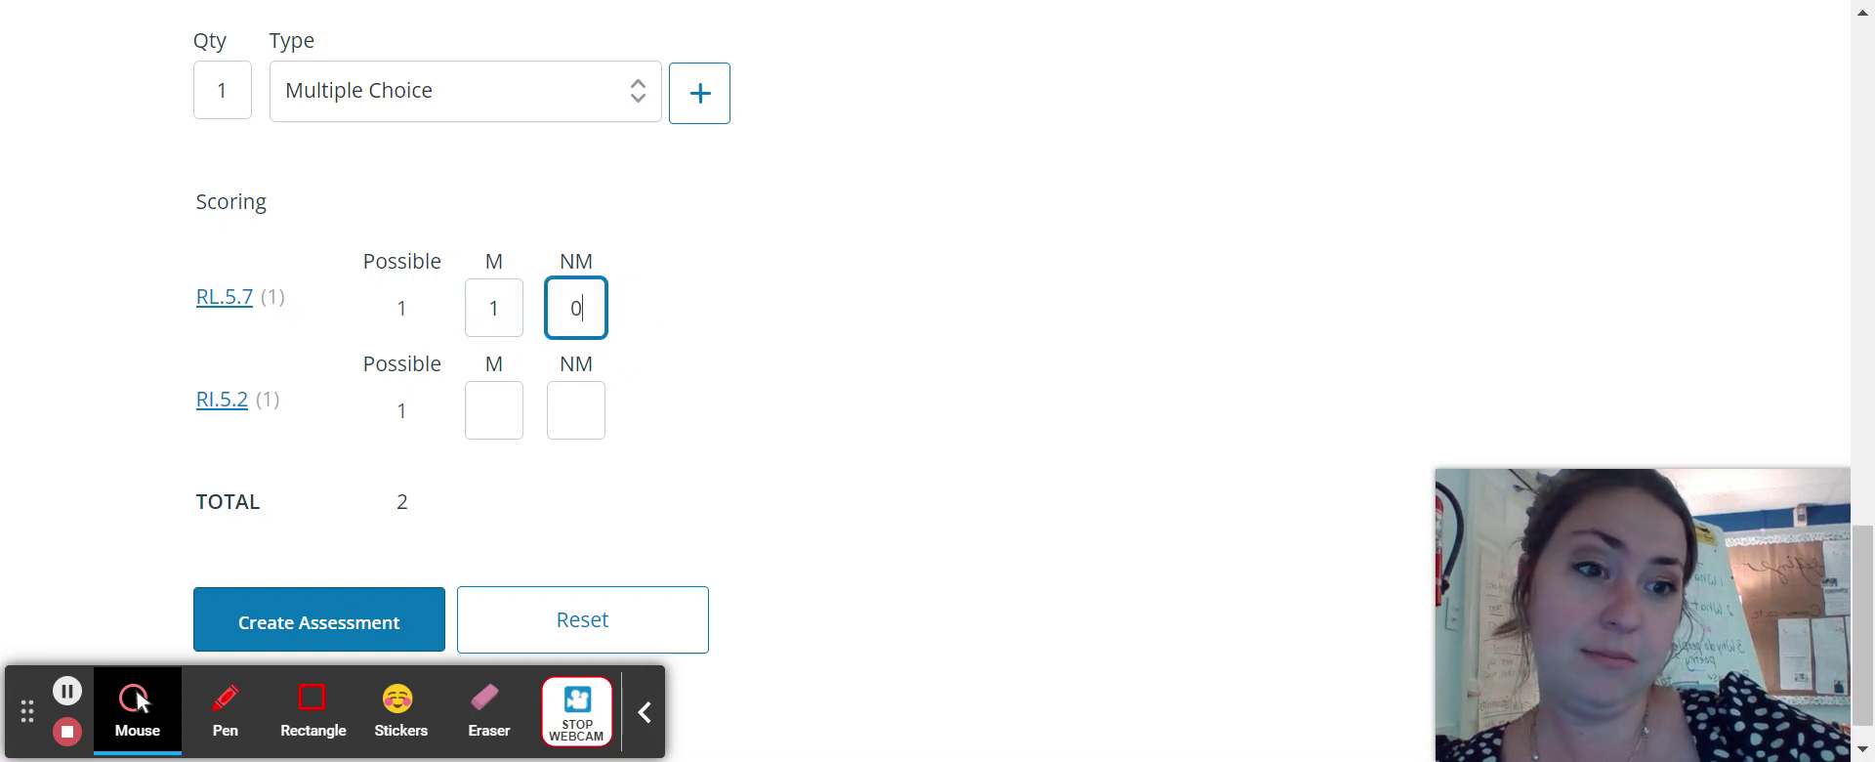
pyautogui.write('0')
pyautogui.click(495, 410)
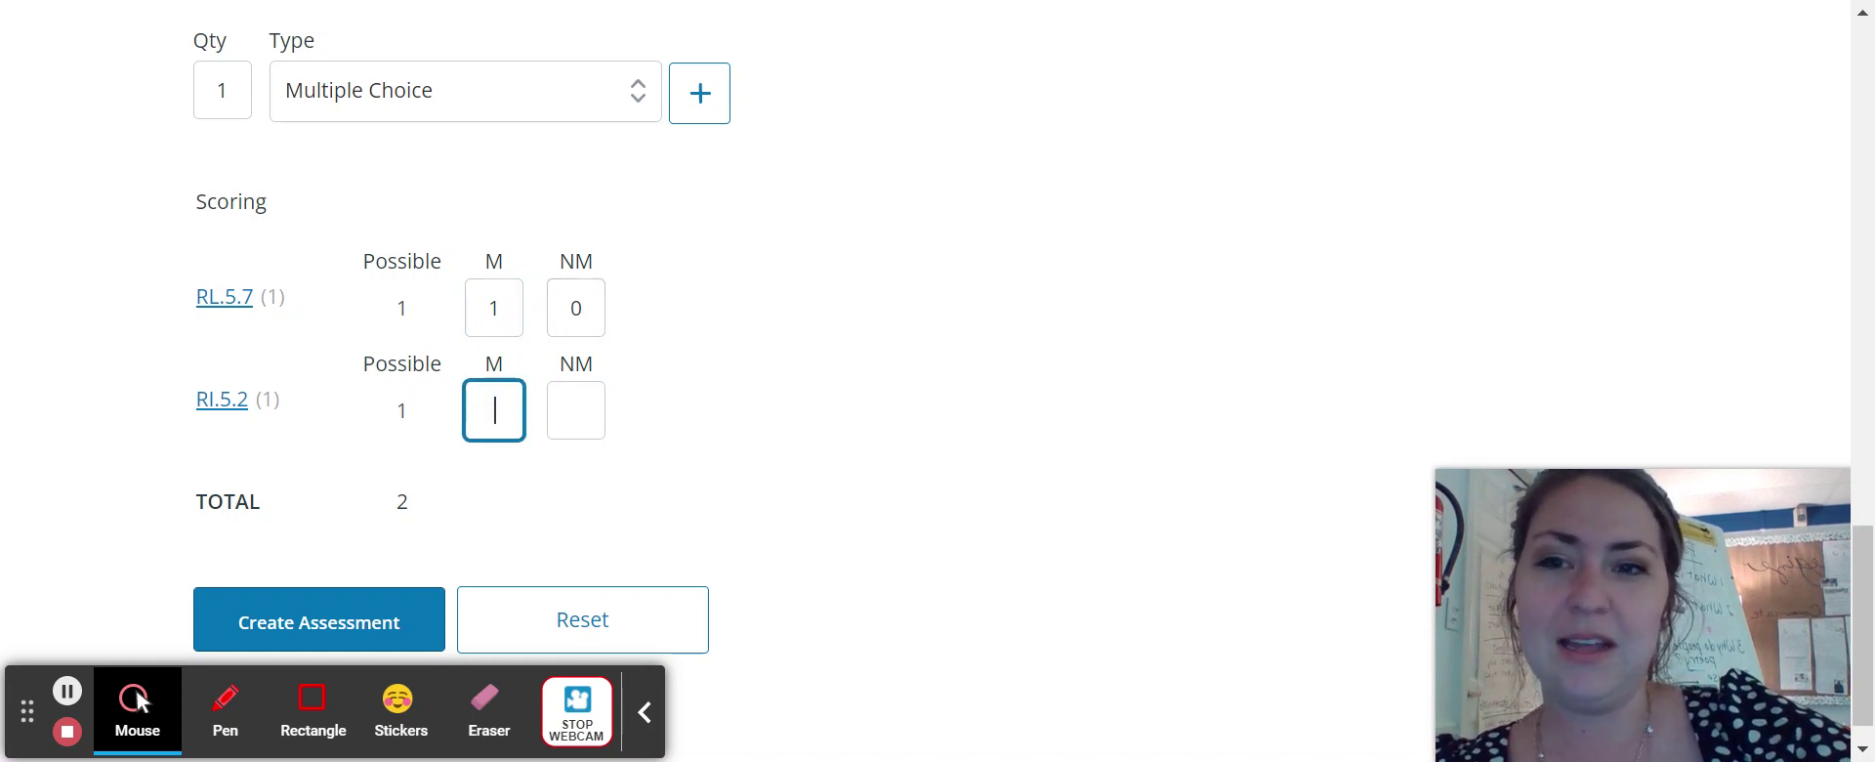
pyautogui.click(577, 410)
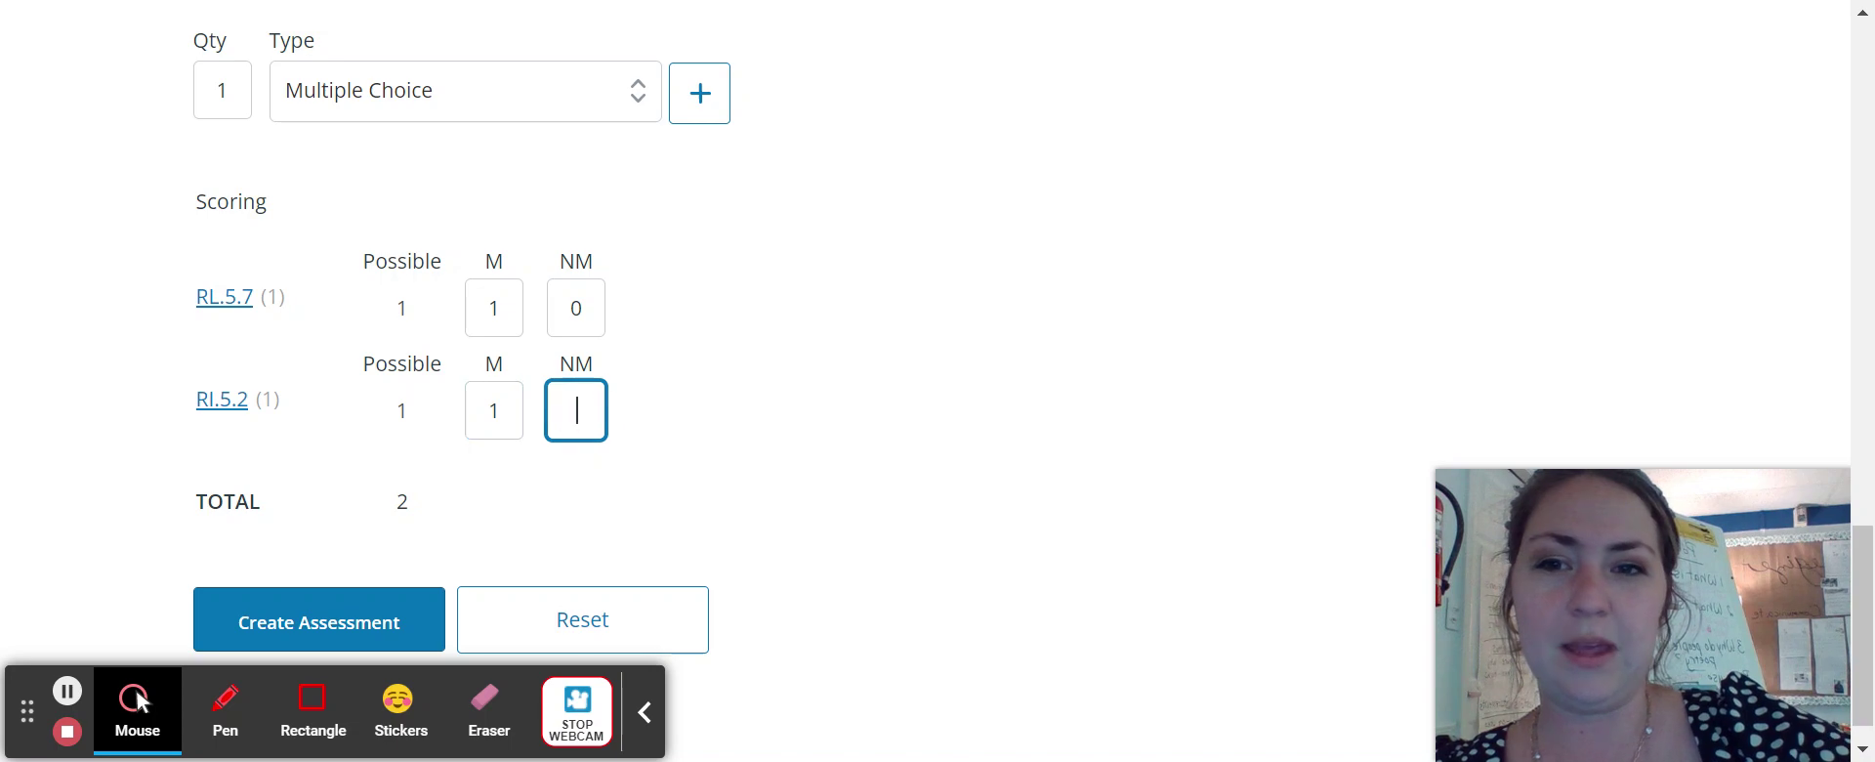
pyautogui.click(384, 625)
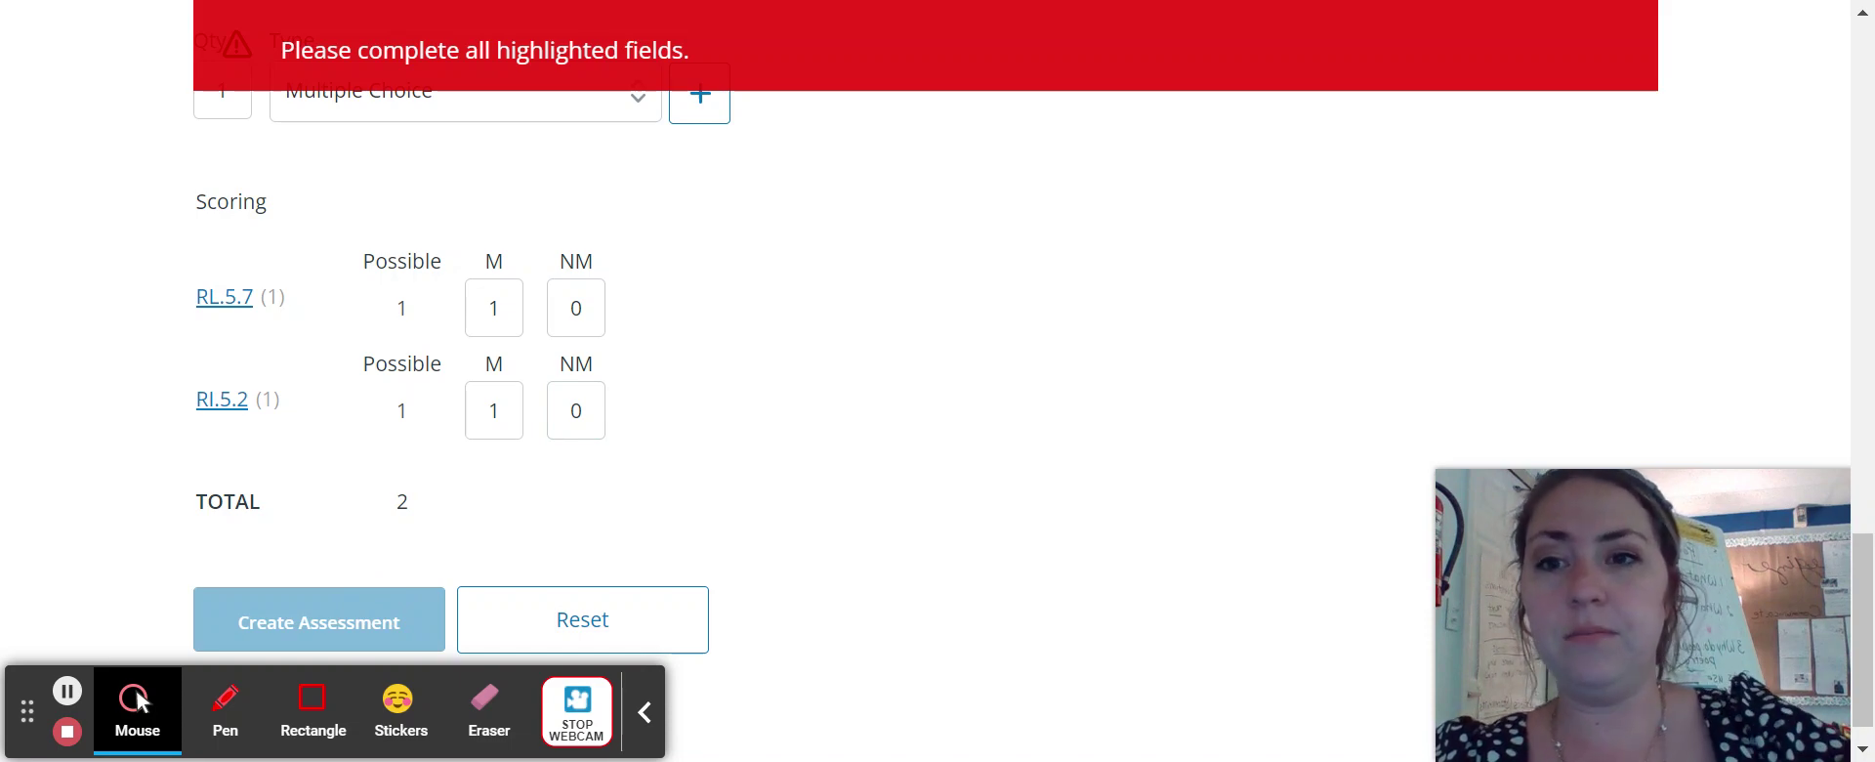
# - Tick 'Assessment Is Not Copyrighted' and create the Monday EOG Review assessment
pyautogui.scroll(10, 533, 552)
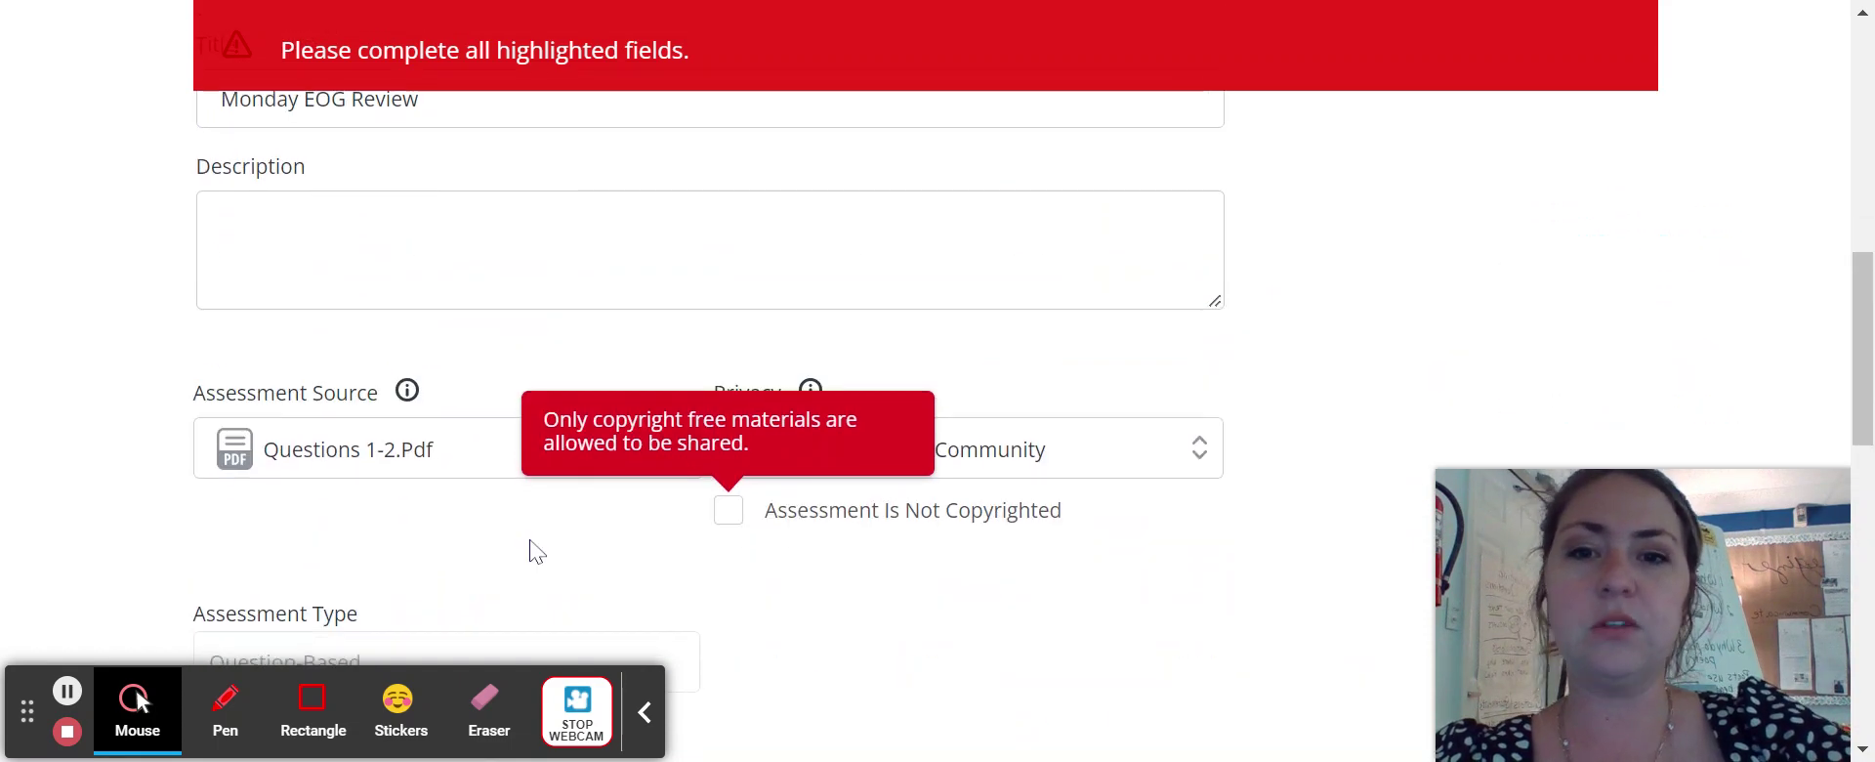
pyautogui.click(727, 511)
pyautogui.scroll(-10, 730, 528)
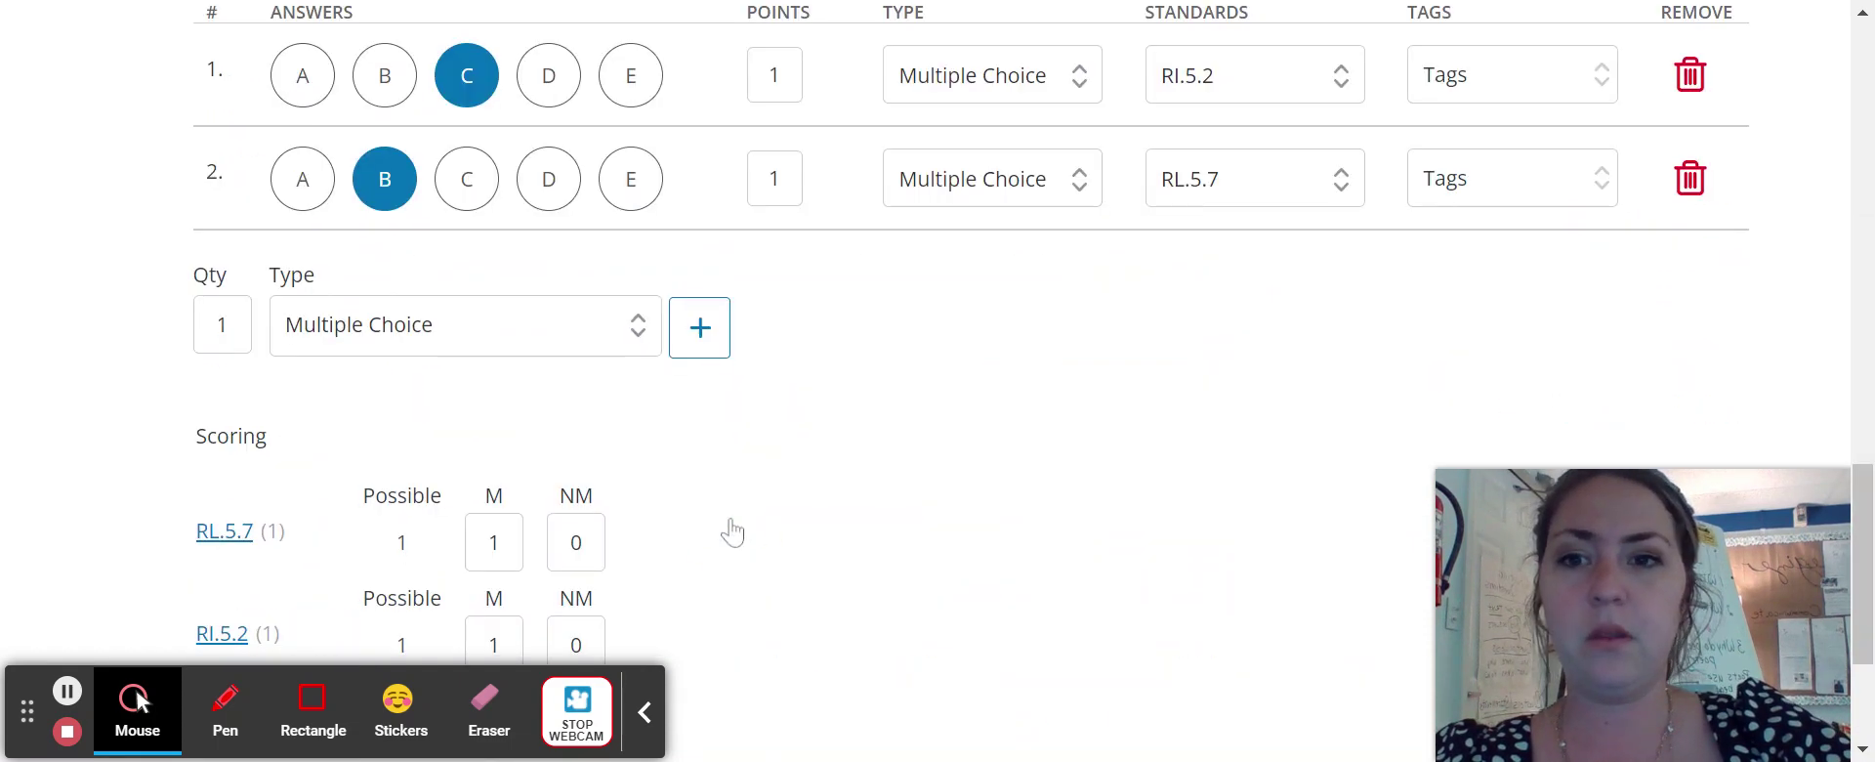
pyautogui.scroll(-3, 733, 532)
pyautogui.click(353, 579)
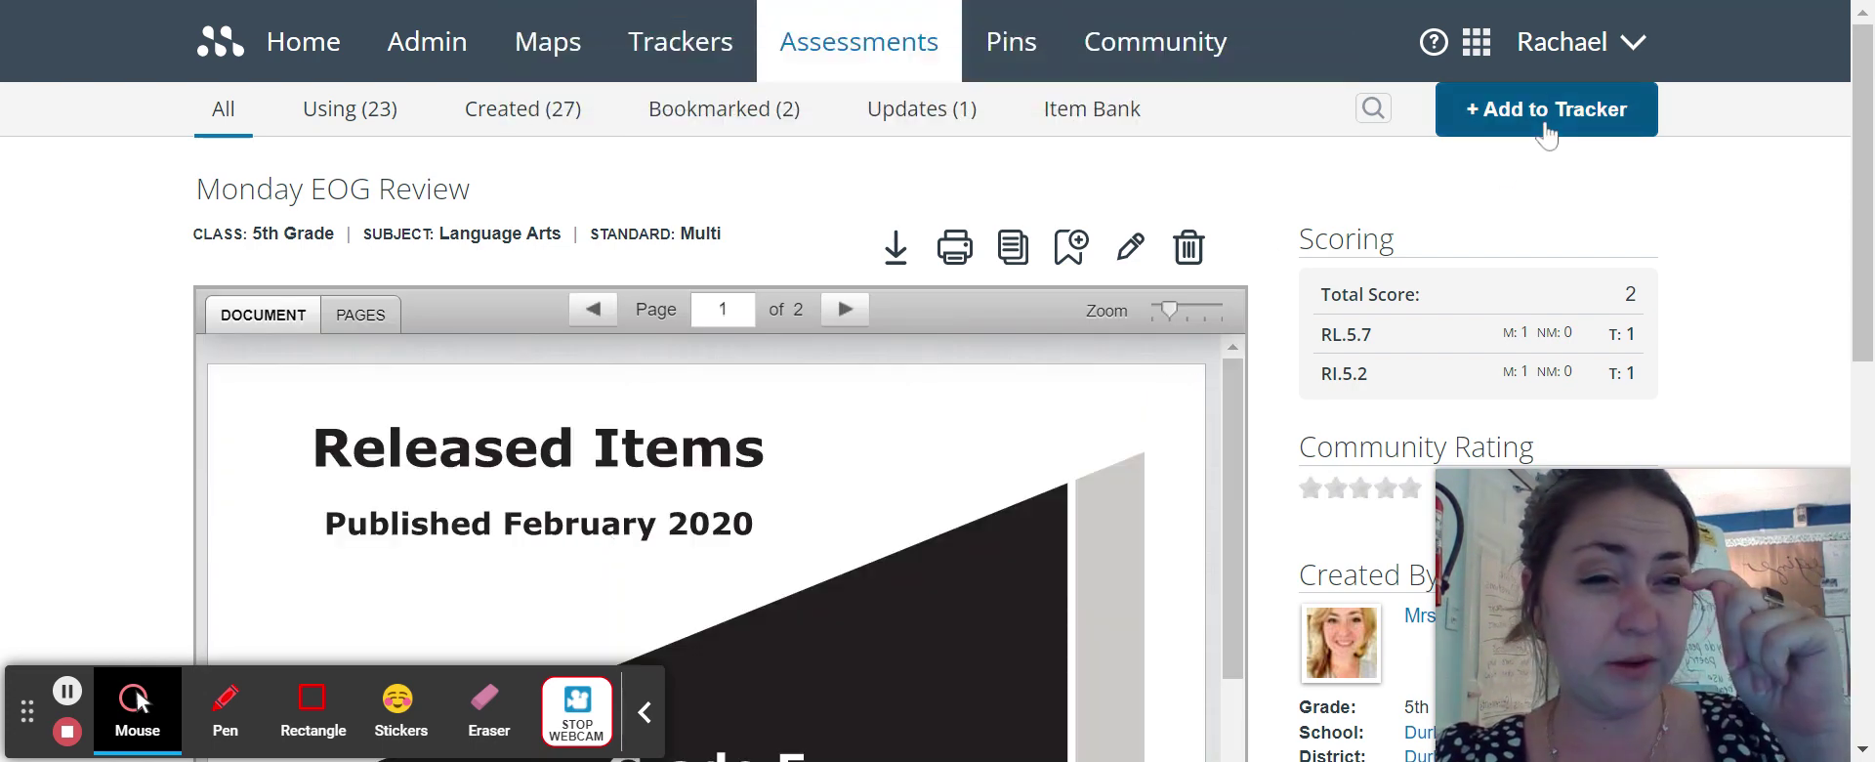
# - Scroll to the PDF's page 2 octopus questions and the Assessment Info and Standards panels
pyautogui.scroll(-15, 1133, 487)
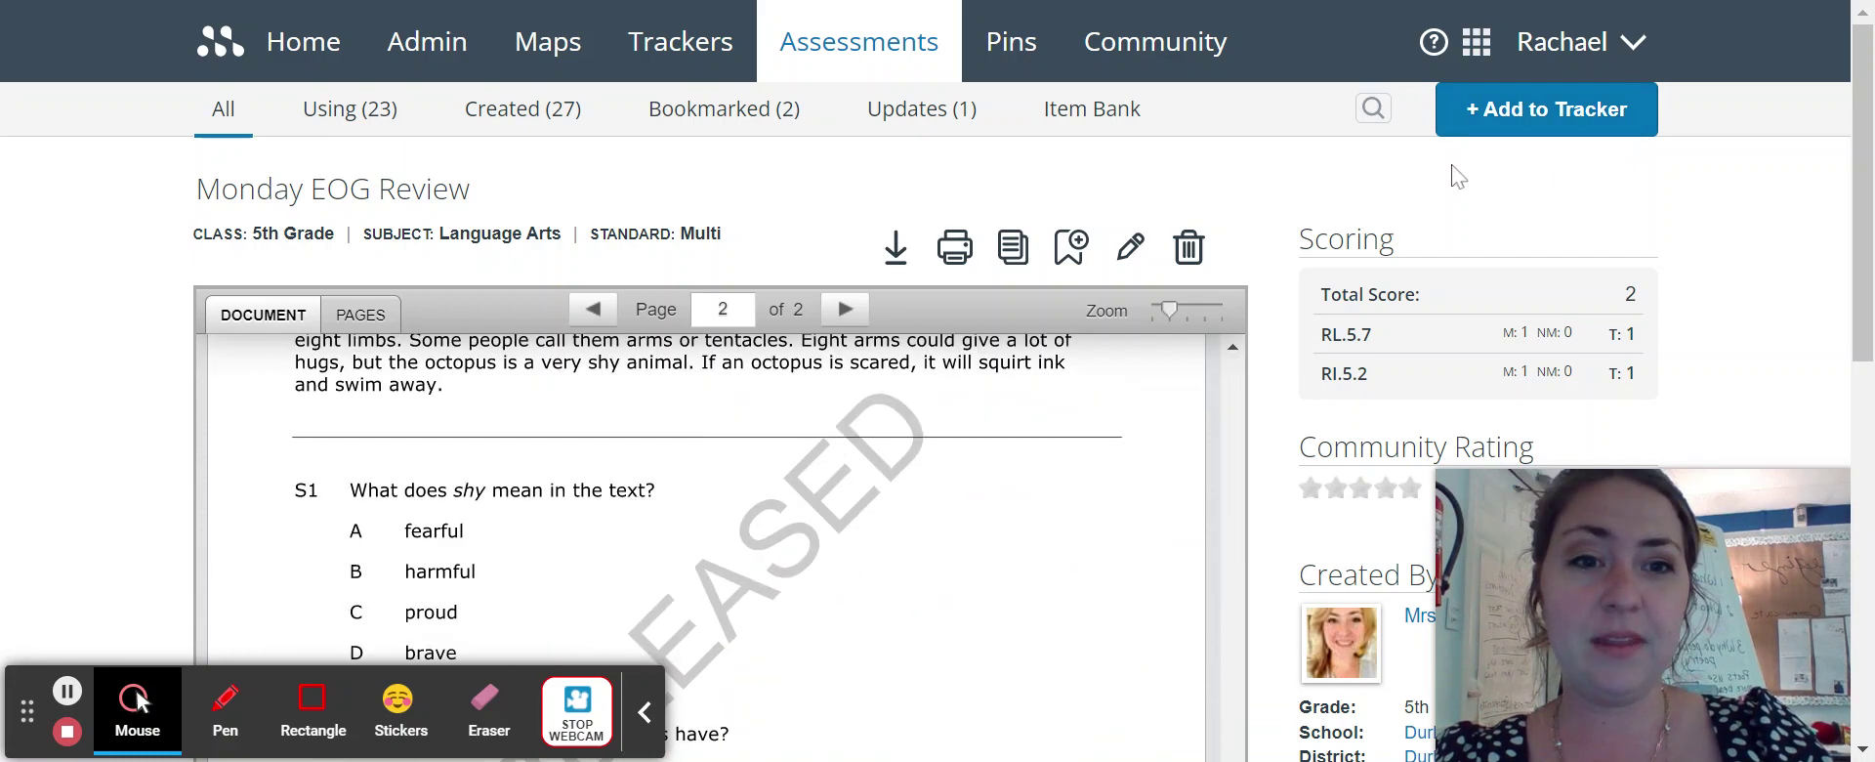
pyautogui.scroll(-5, 1451, 164)
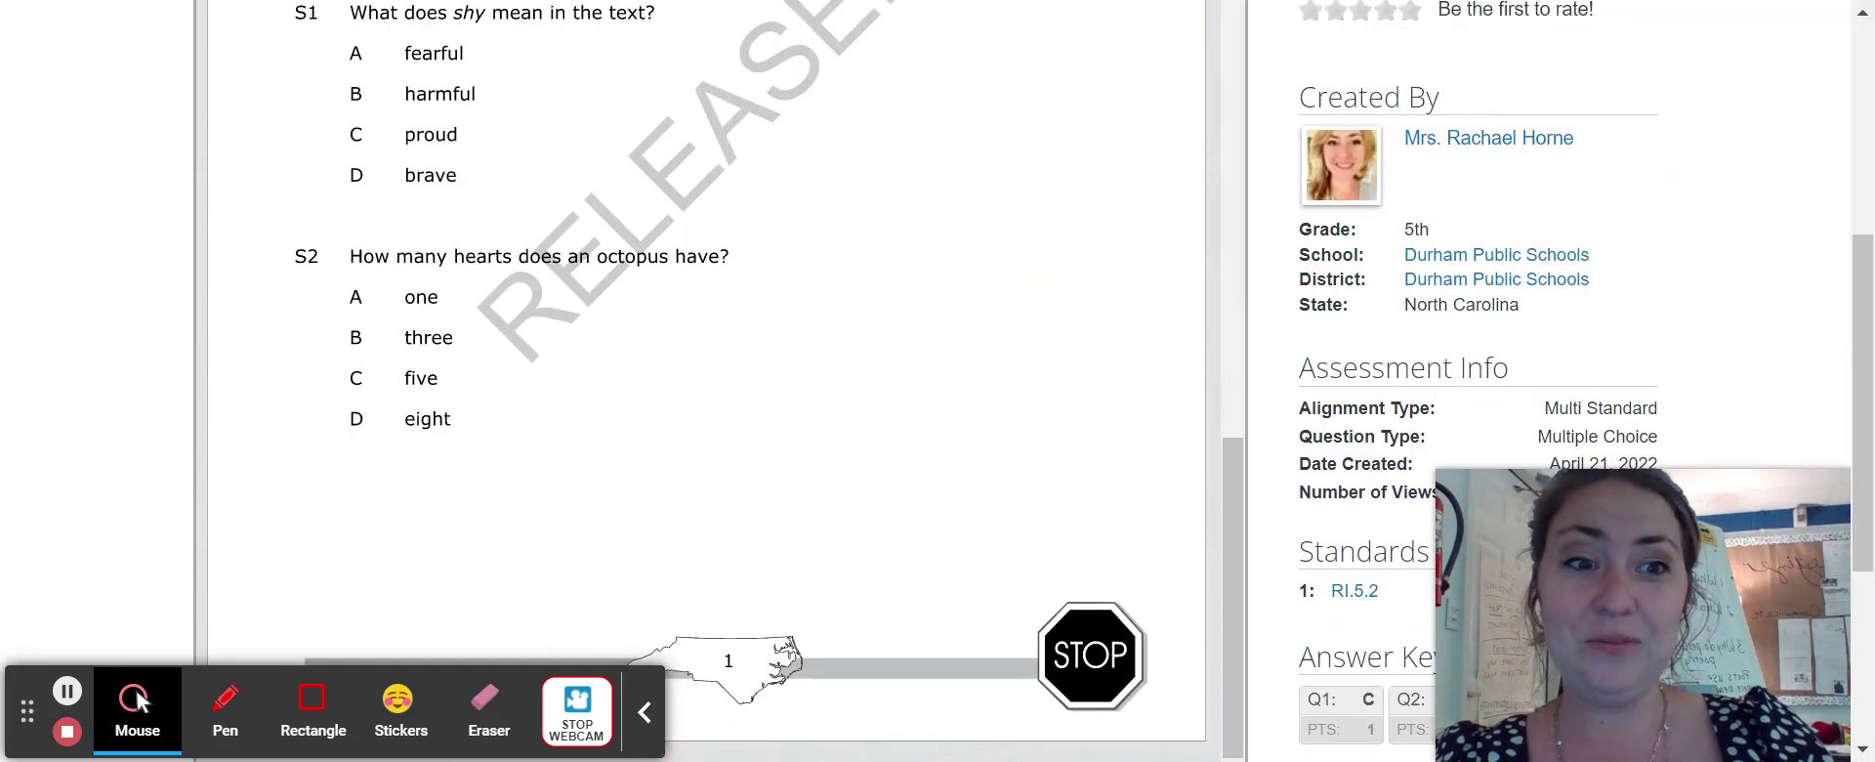